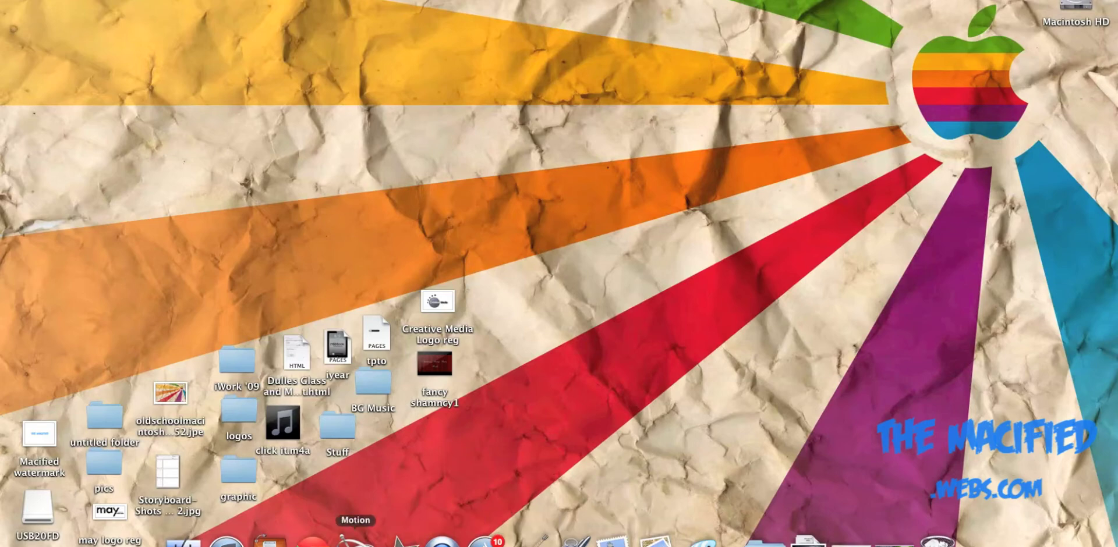
Step: Visit Seashore's download page, then create a 512 × 384 px image with transparent background
click(352, 540)
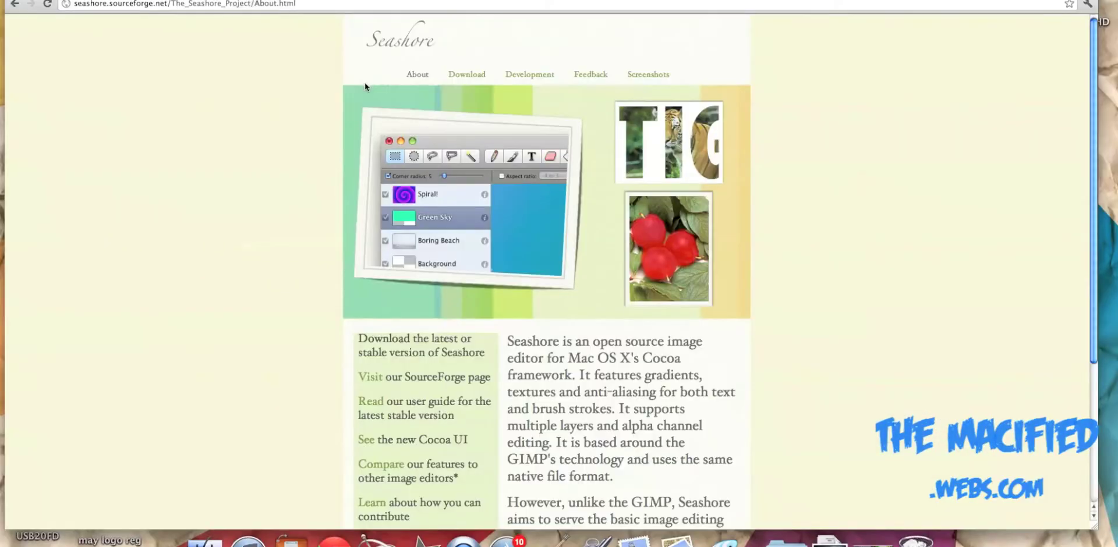
click(471, 76)
scroll(425, 189, down, 3)
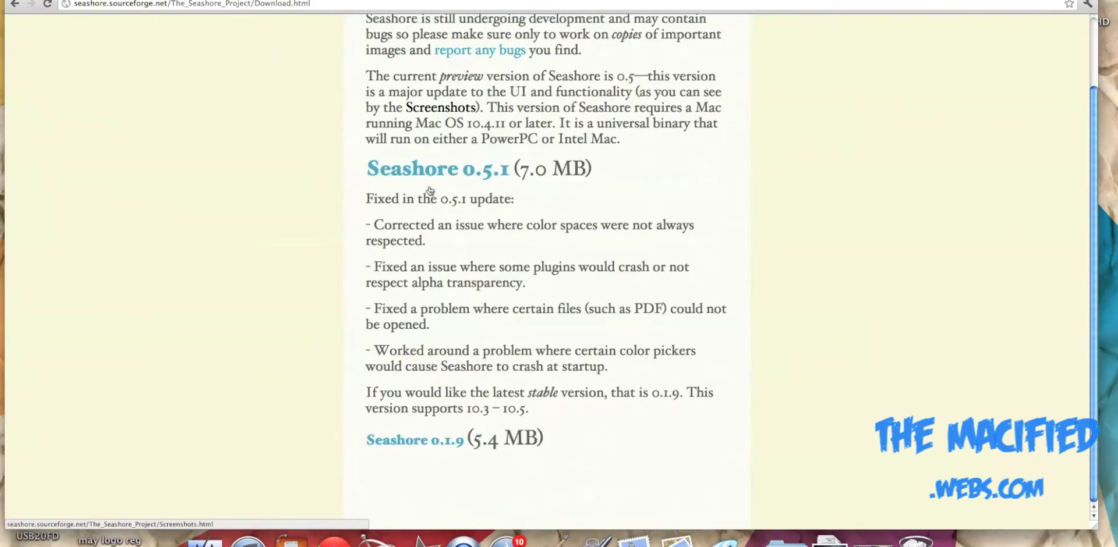
scroll(416, 181, up, 3)
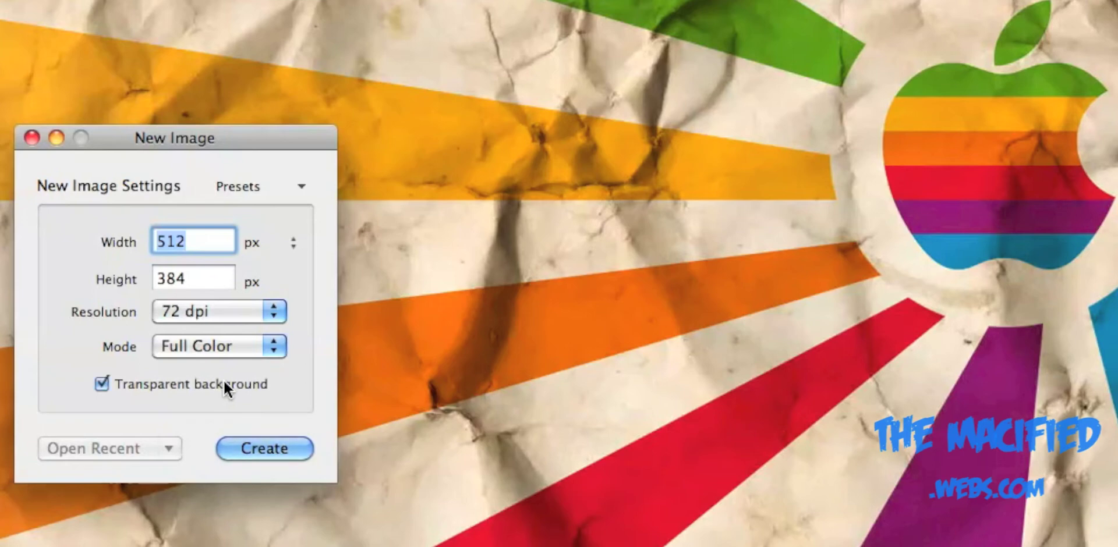
click(257, 448)
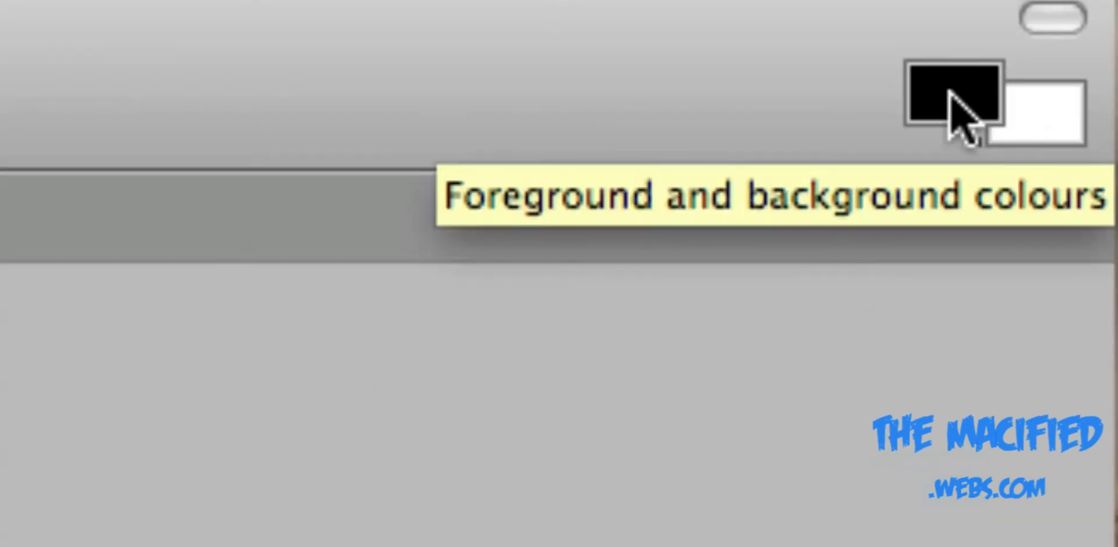
Step: Set the foreground colour from white to a light sky blue at 60% opacity
click(950, 95)
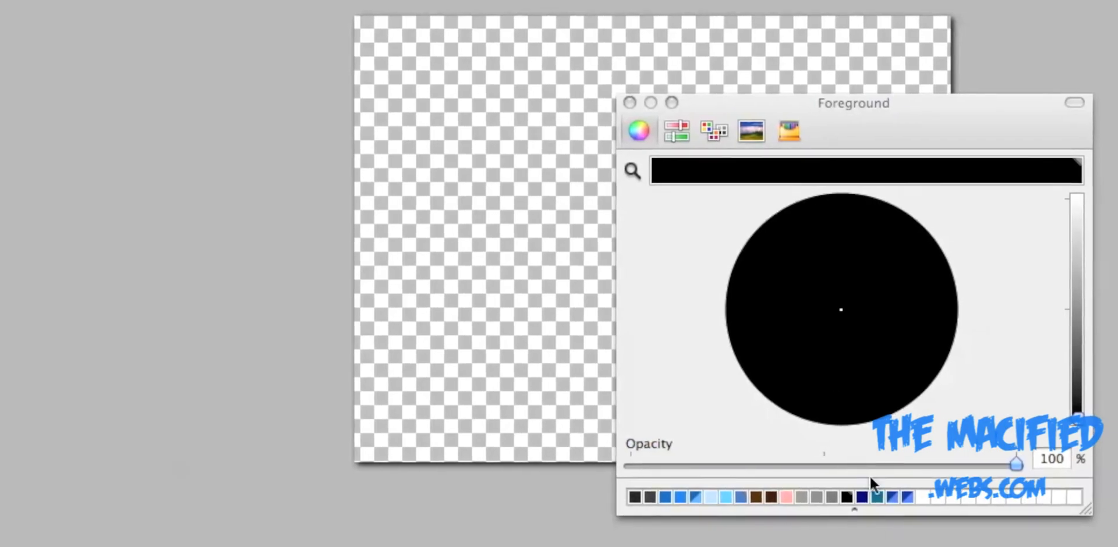
click(921, 497)
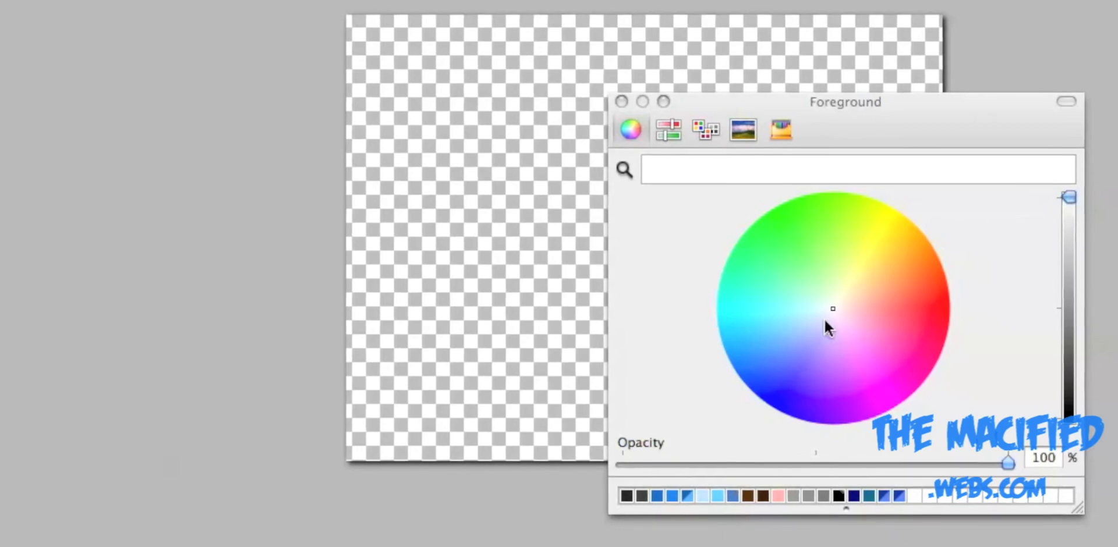
drag(831, 309, 716, 442)
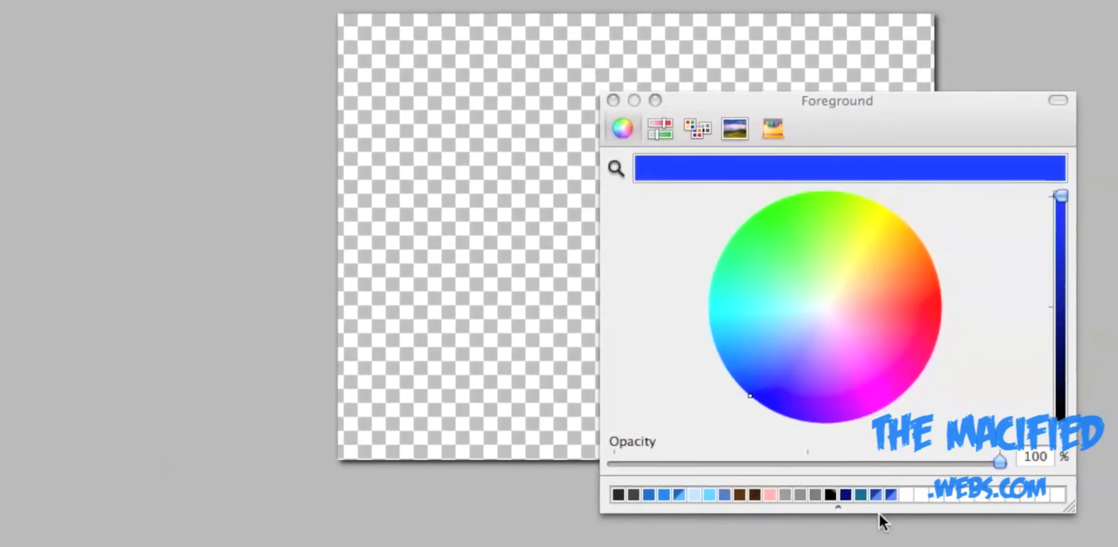
drag(998, 459, 841, 457)
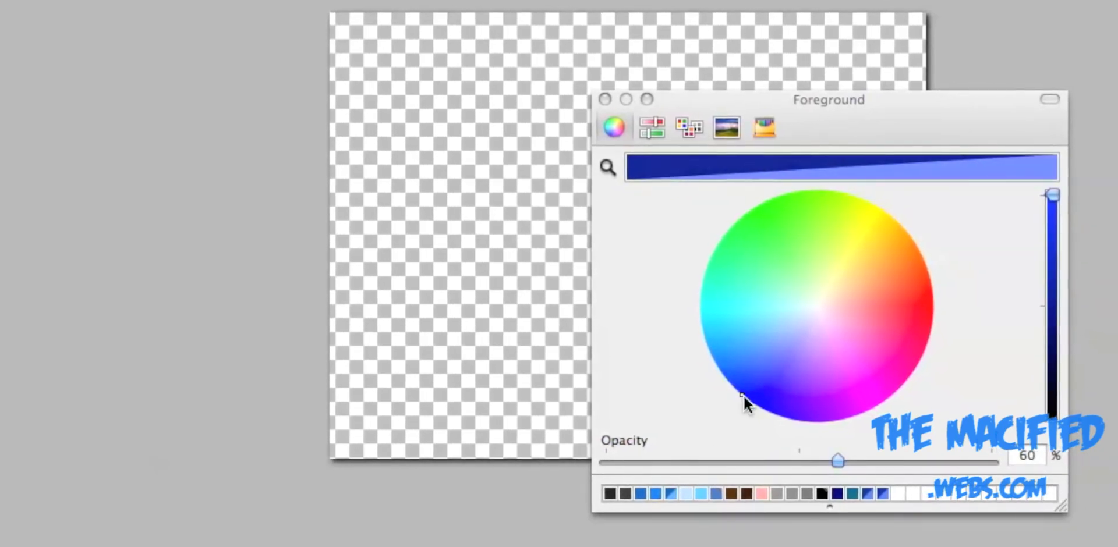
drag(742, 396, 684, 397)
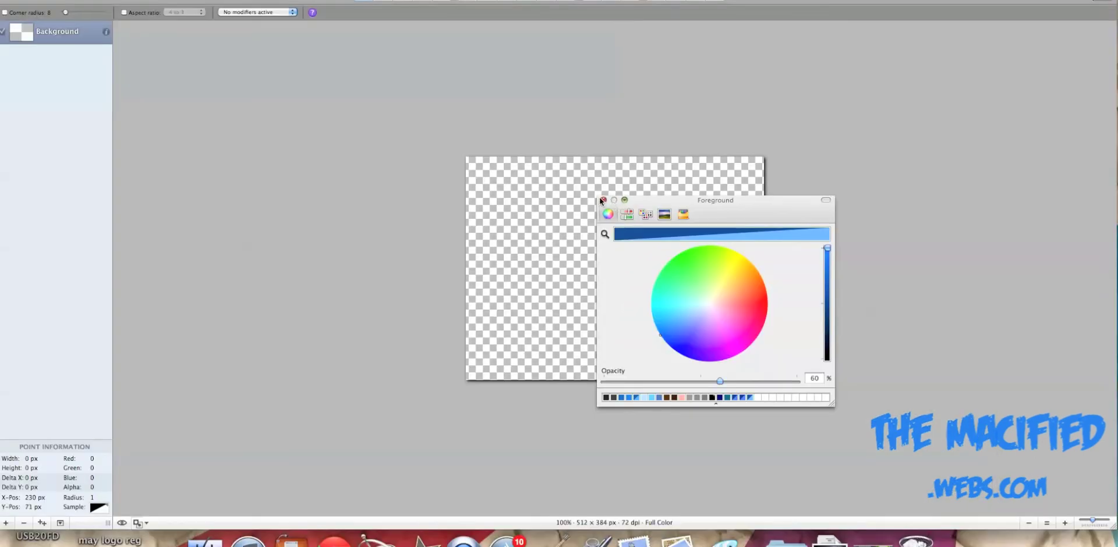
click(601, 199)
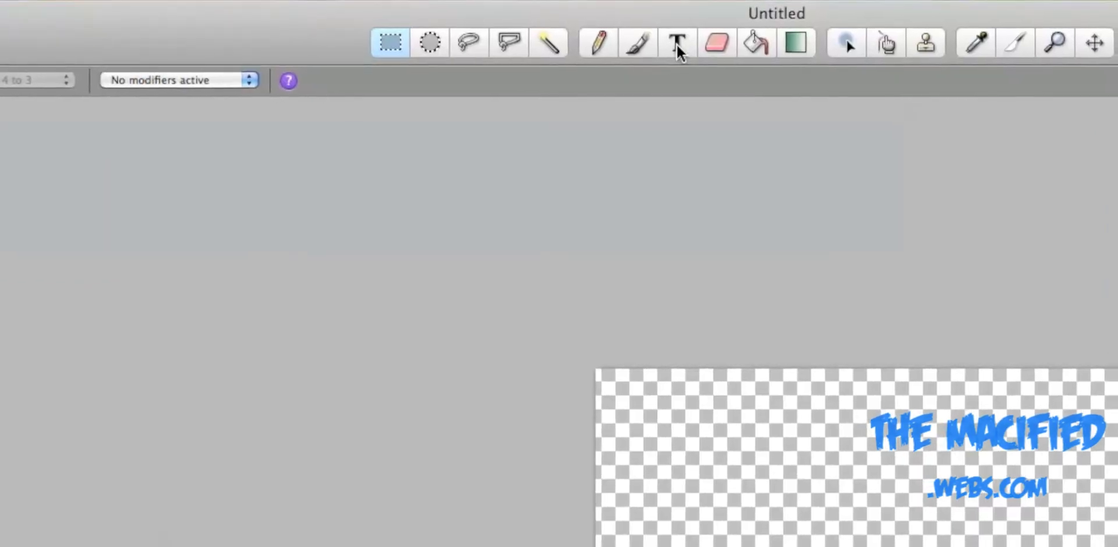
Step: Add the text 'The macified' in Feast of Flesh BB, size 71, to the canvas
click(676, 43)
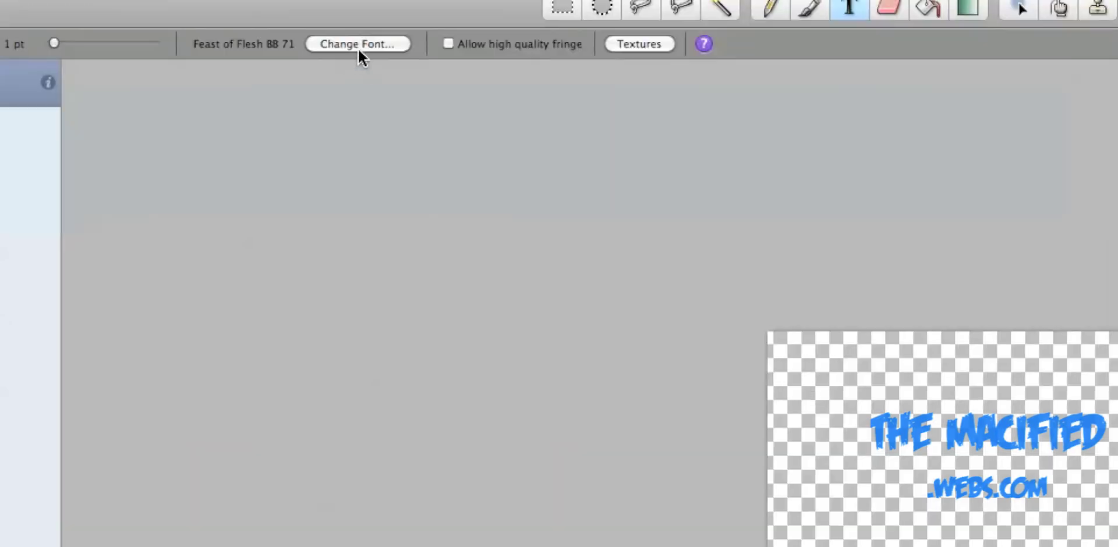
click(358, 44)
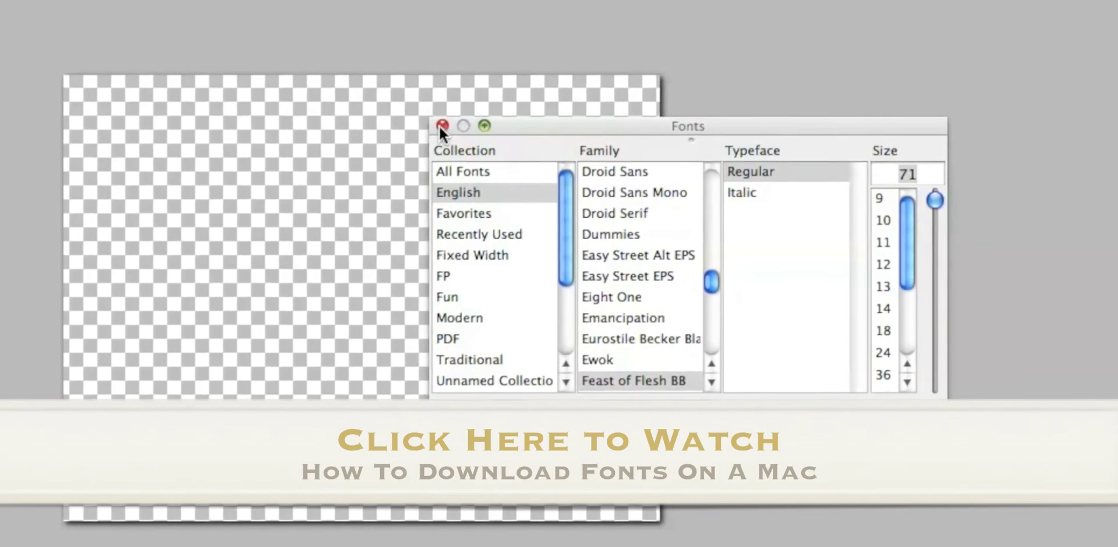
click(442, 125)
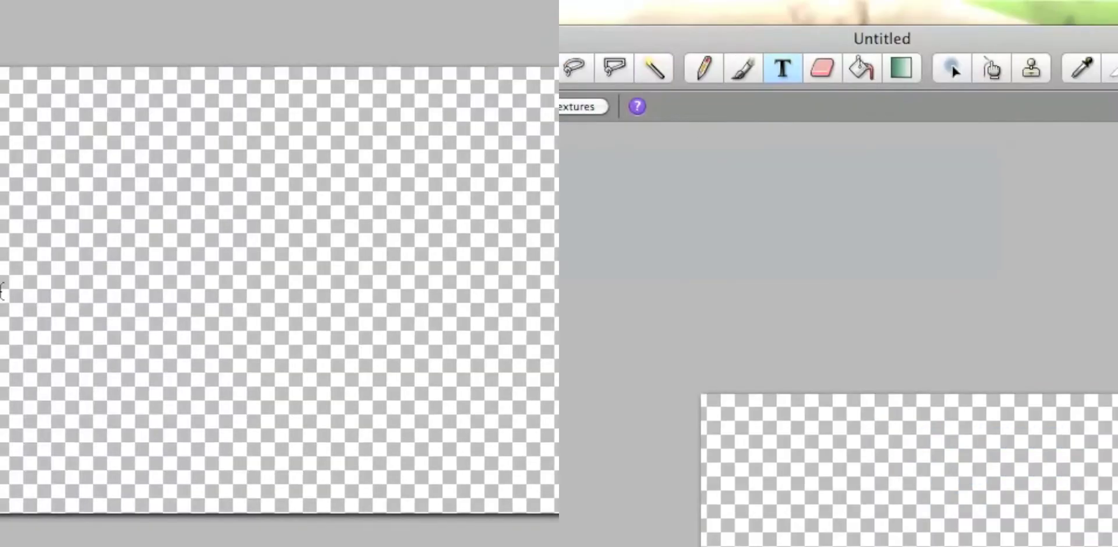
click(2, 289)
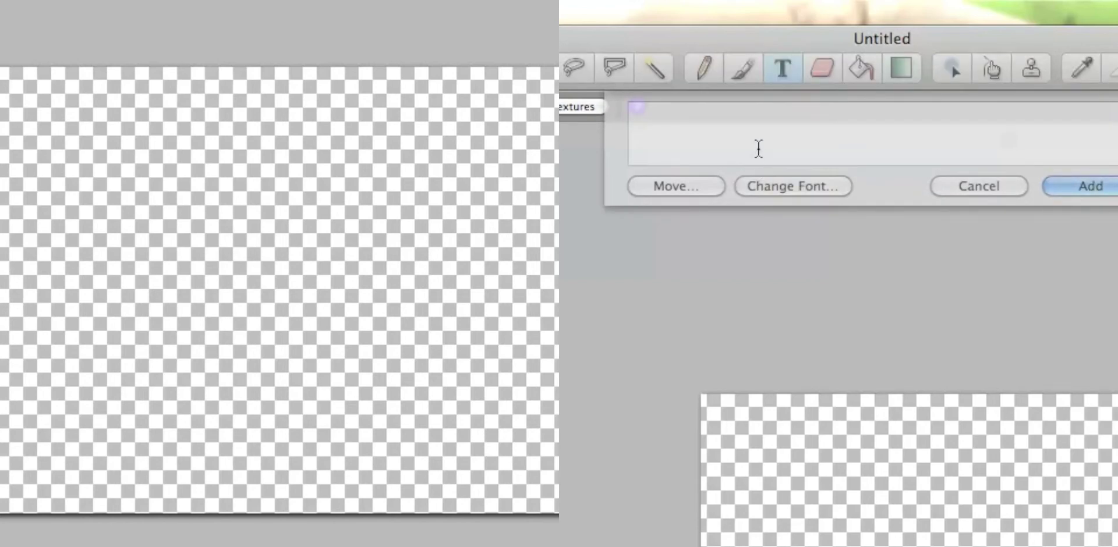
text(The mac)
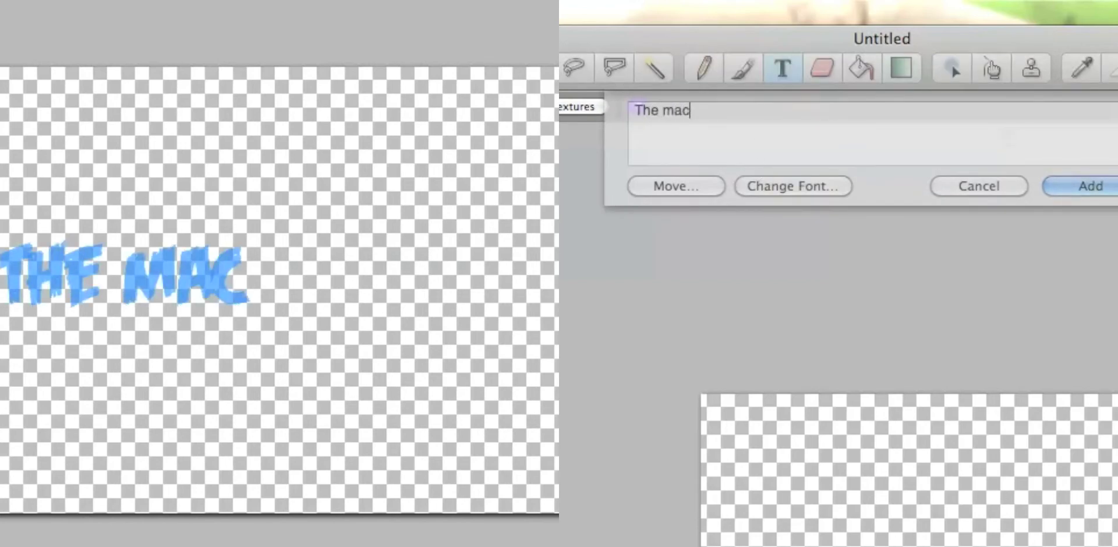
text(ified)
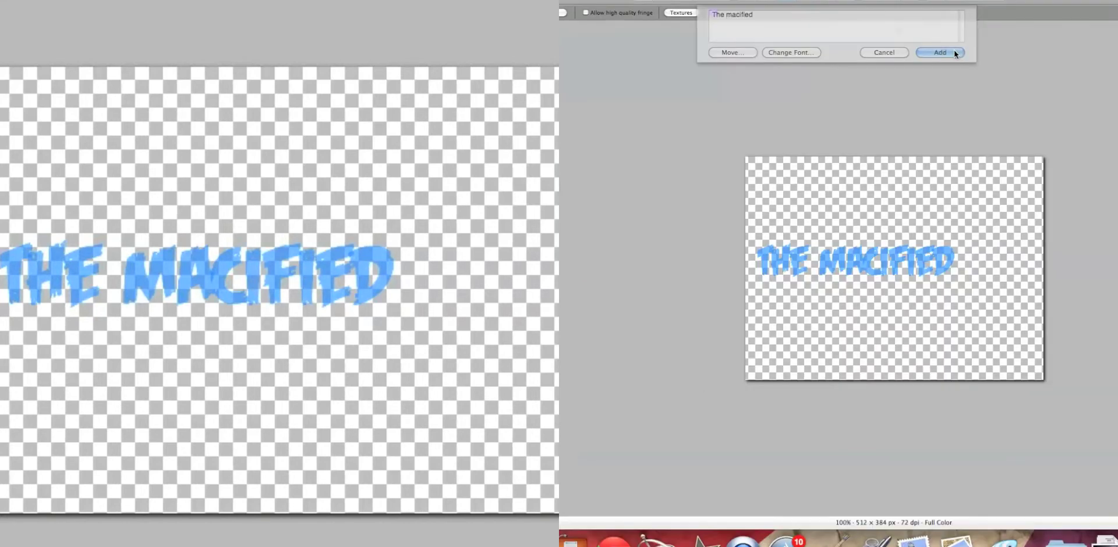
click(955, 53)
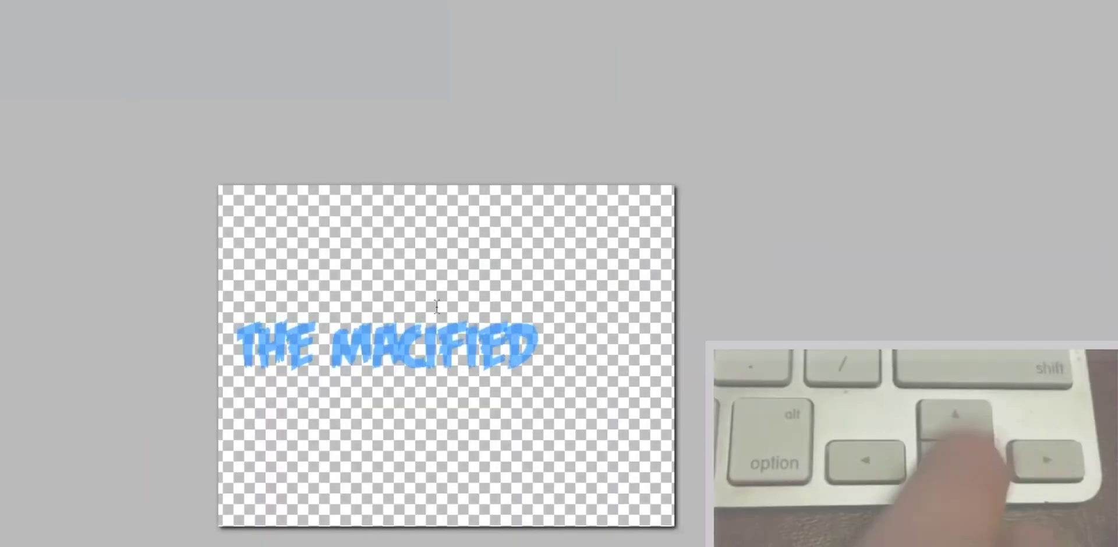
Step: Nudge the text layer down and right with the arrow keys until it is centred
key(Down)
key(Down)
key(Down)
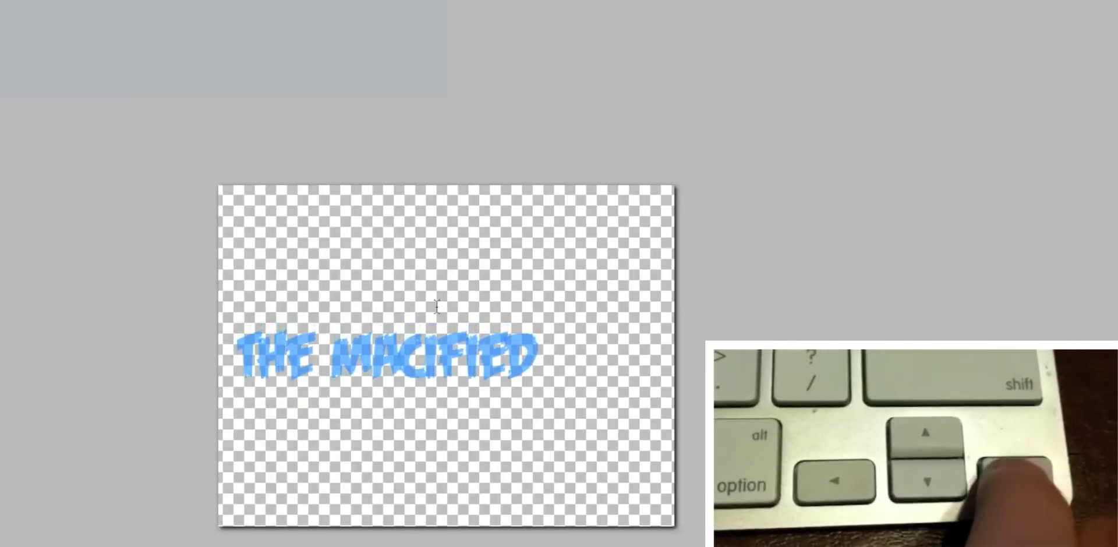
key(Right)
key(Right)
key(Right)
key(Right)
key(Right)
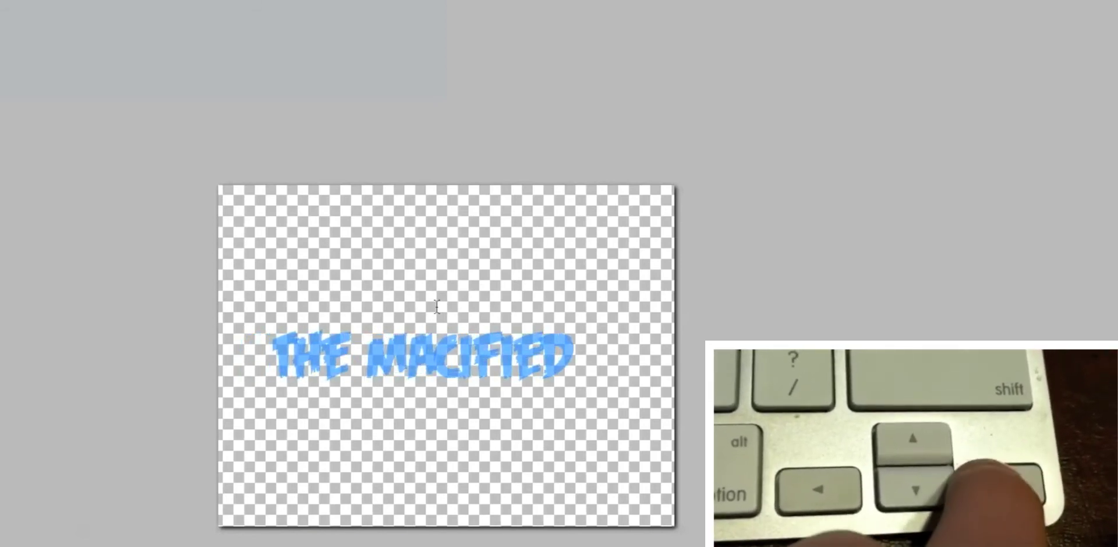
key(Right)
key(Right)
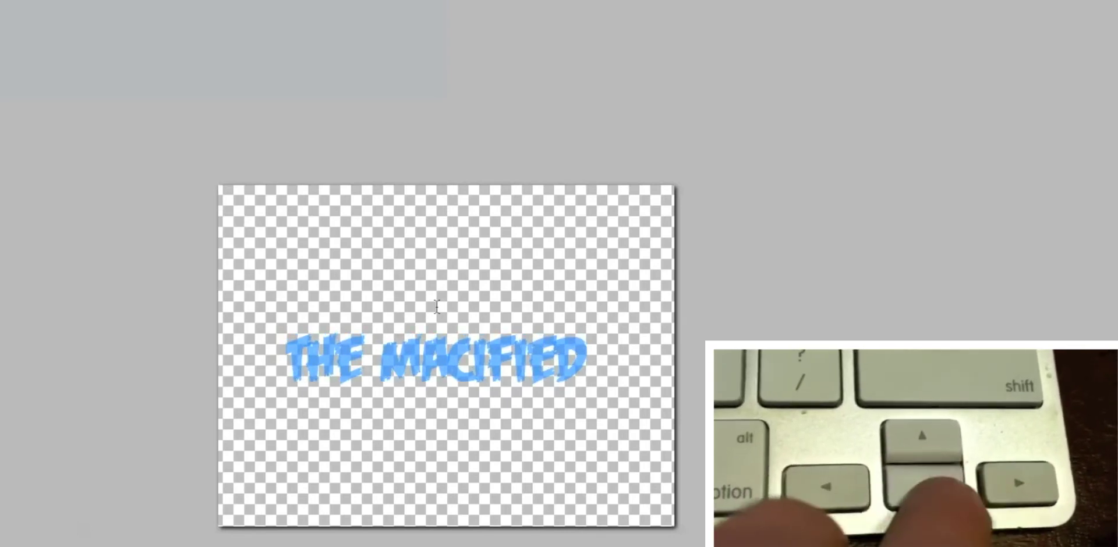
key(Right)
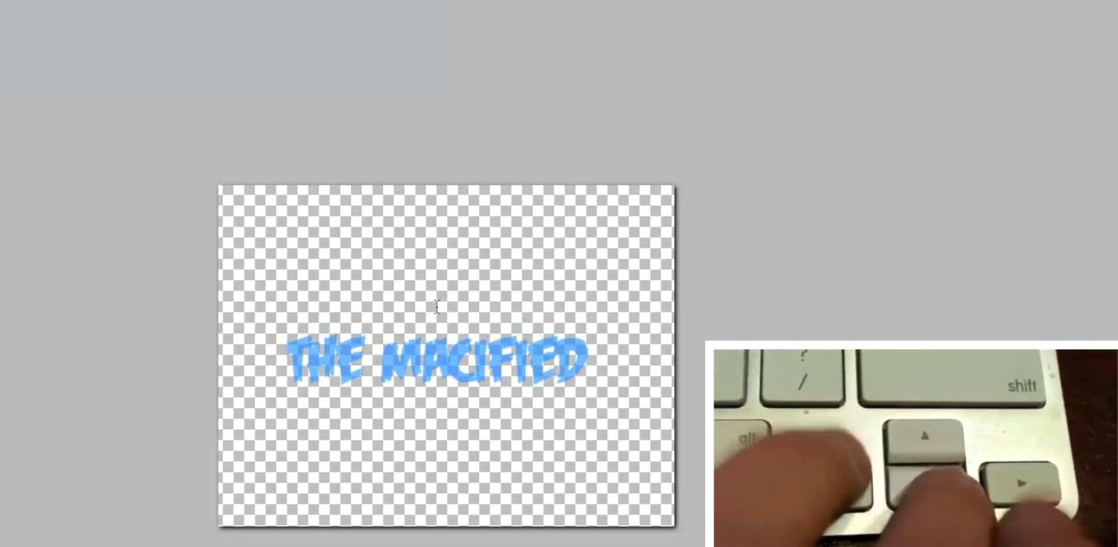
key(Down)
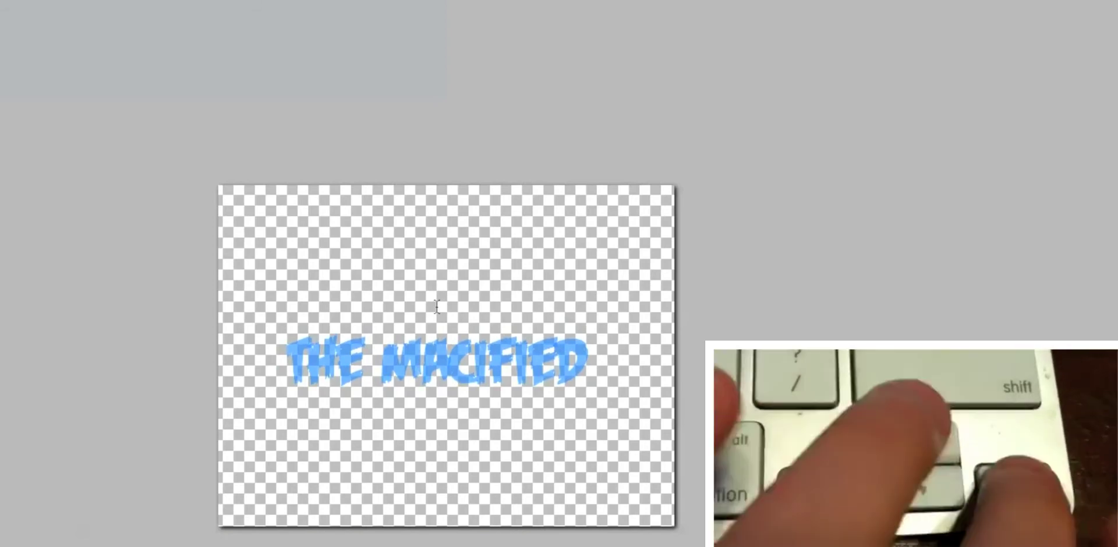
key(shift+Down)
key(shift+Down)
key(shift+Down)
key(shift+Down)
key(shift+Down)
key(shift+Down)
key(shift+Down)
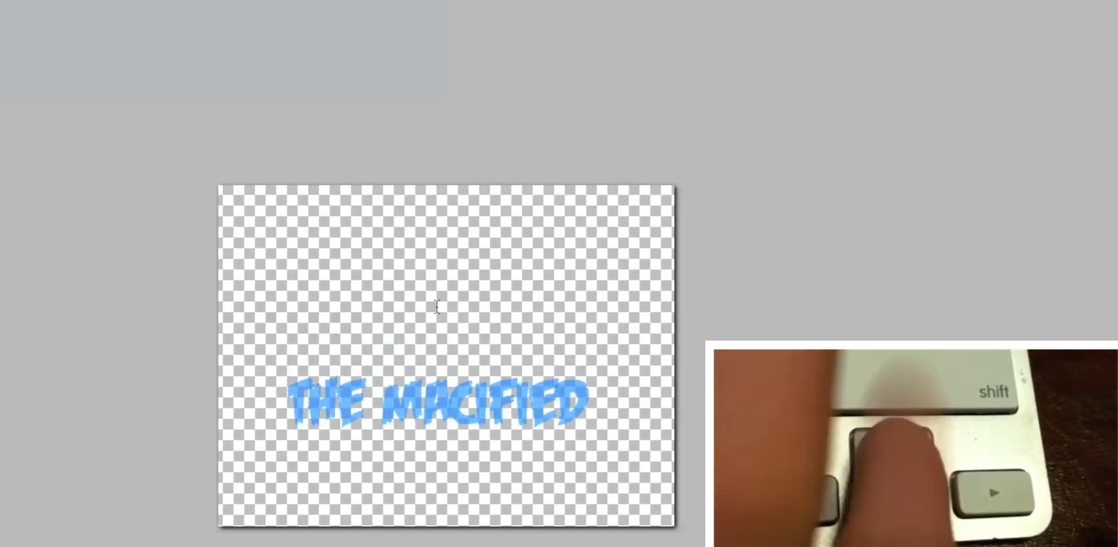
key(shift+Up)
key(shift+Up)
key(shift+Up)
key(shift+Up)
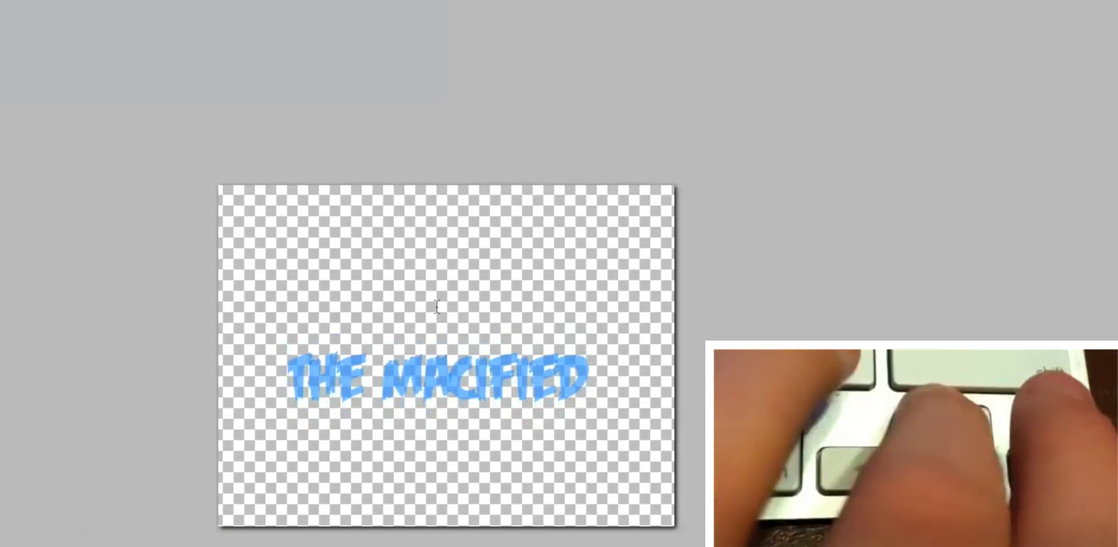
key(shift+Up)
key(shift+Up)
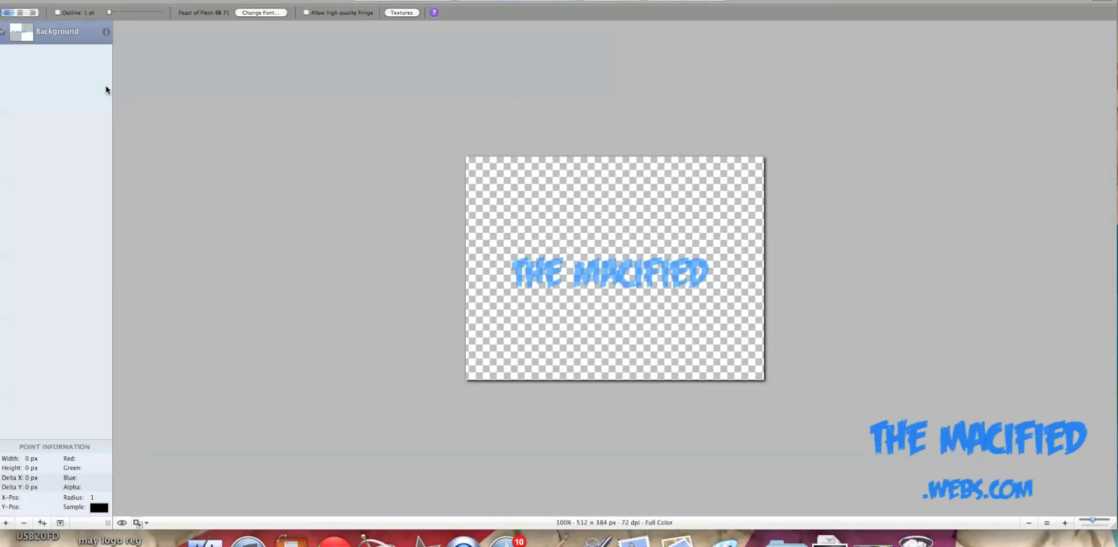
key(Right)
key(Right)
key(Right)
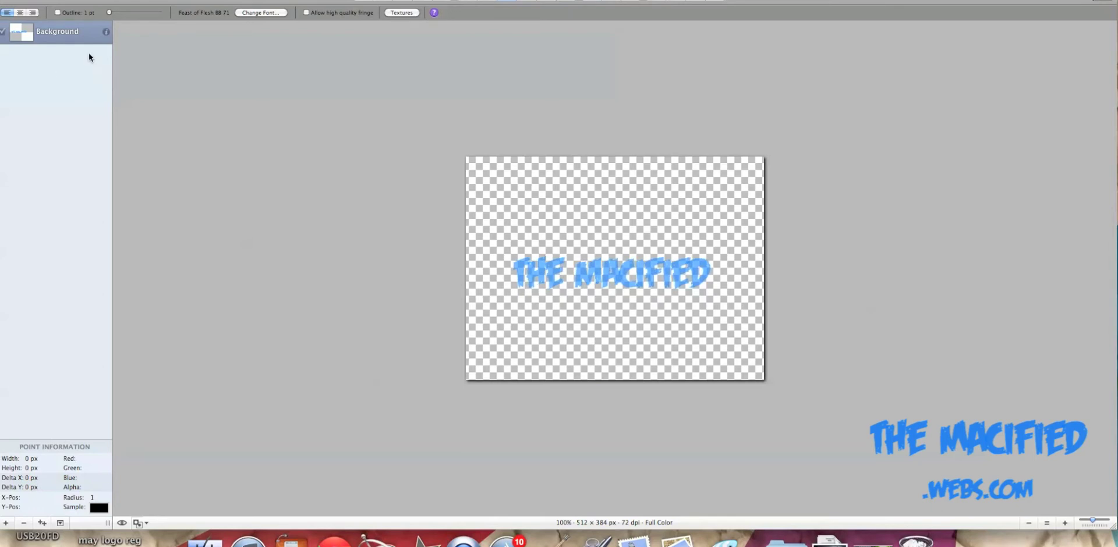
key(Left)
key(Left)
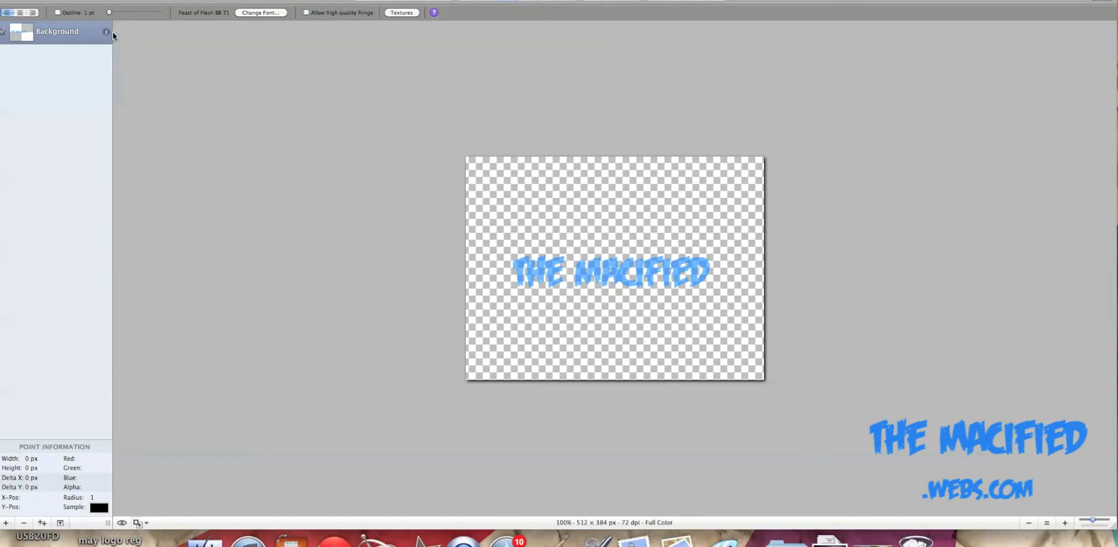
click(106, 32)
click(72, 32)
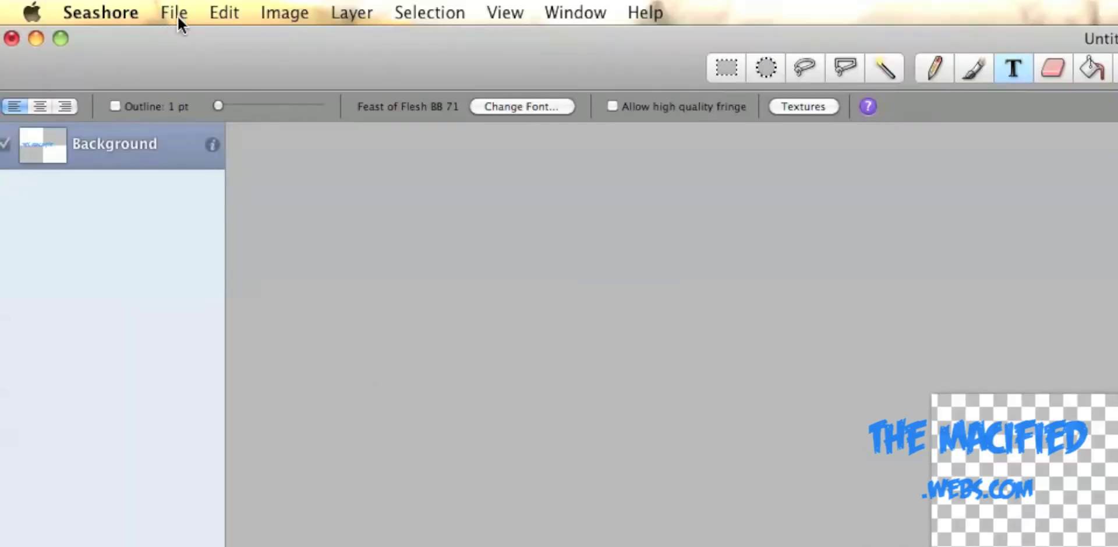
Step: Open the Export sheet and choose Portable Network Graphics image as the format
click(177, 16)
click(238, 289)
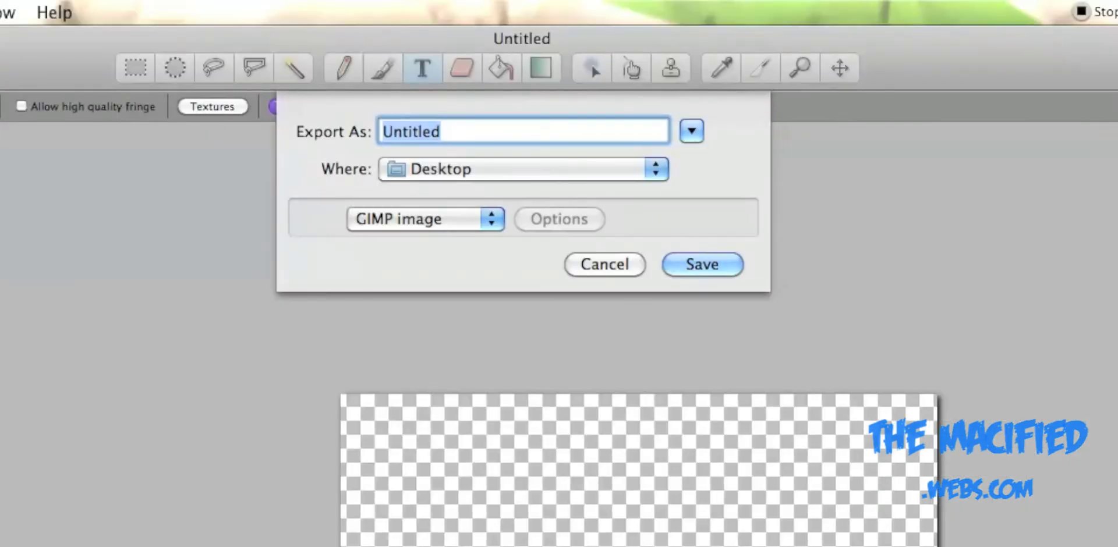
click(481, 227)
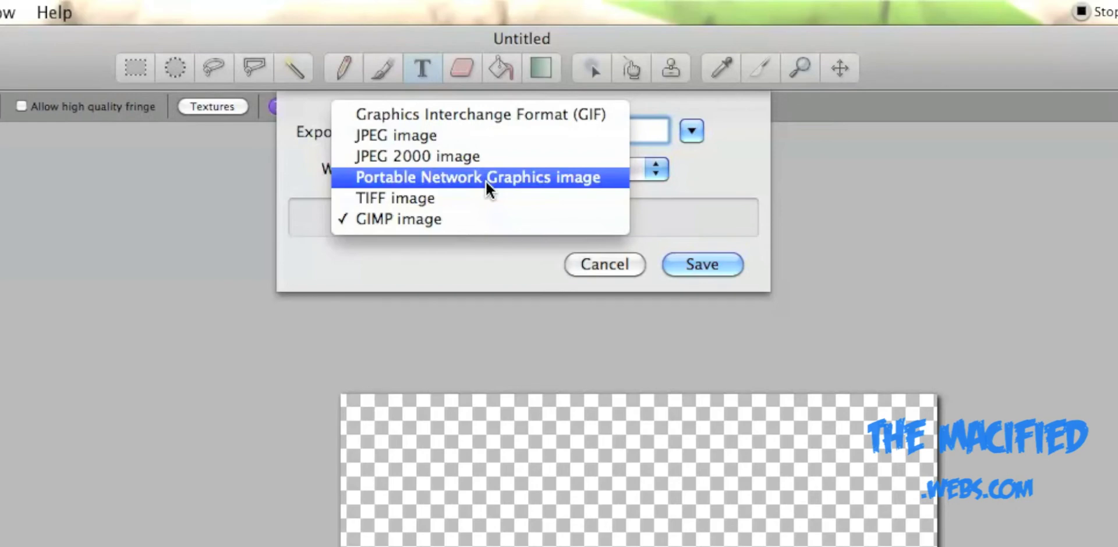
click(485, 180)
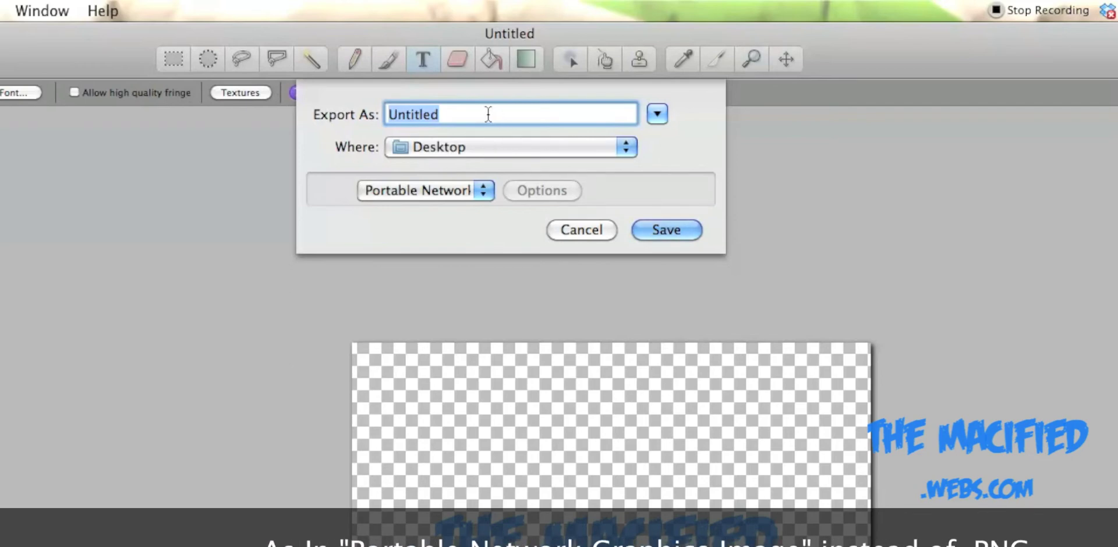
Step: Name the export 'Macified watermark 2', keep PNG and Desktop, and save it
text(MAcif)
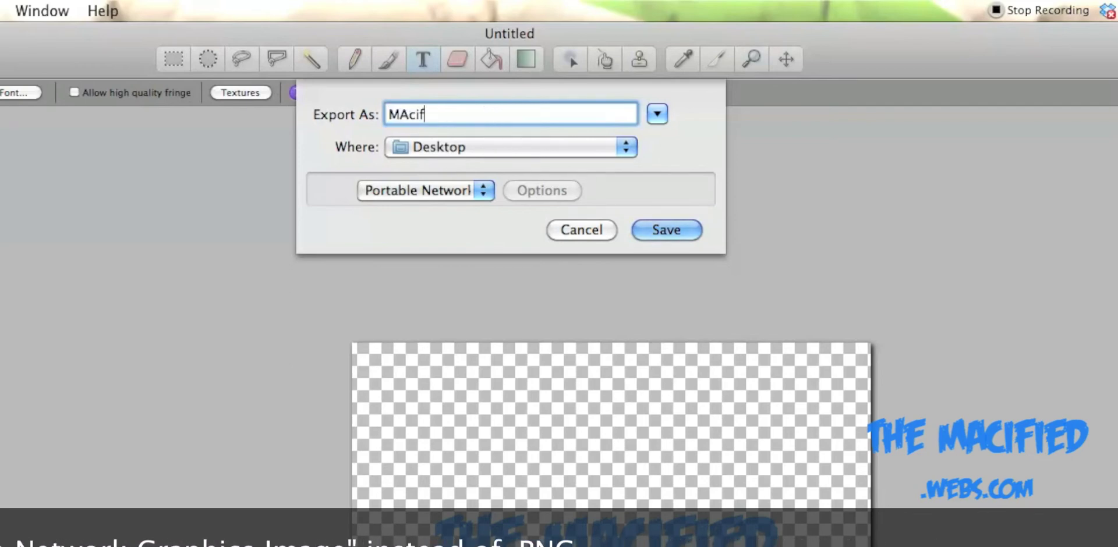
text(ied watermark)
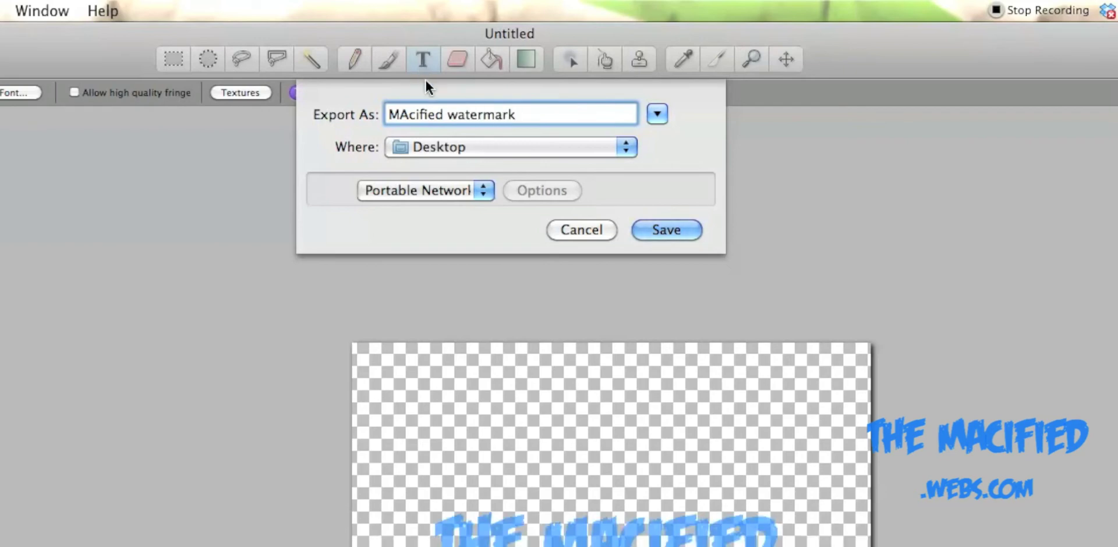
click(407, 115)
key(BackSpace)
text(a)
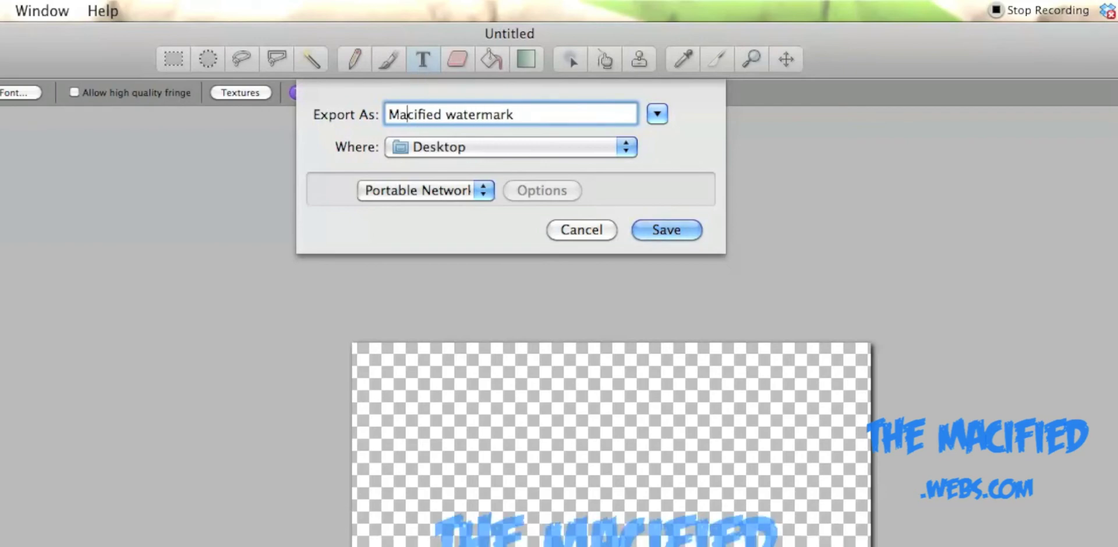
click(477, 194)
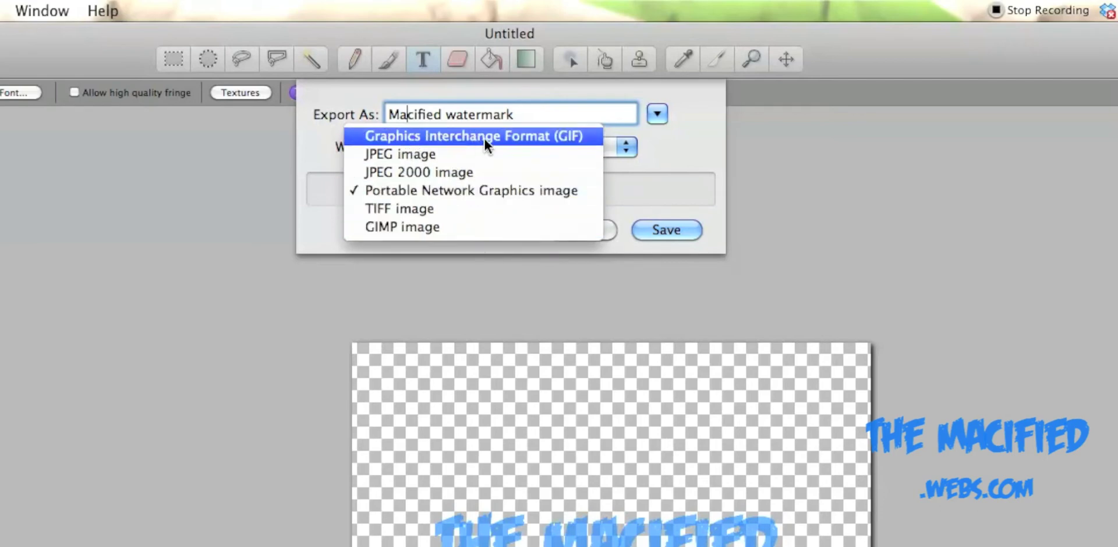
click(625, 167)
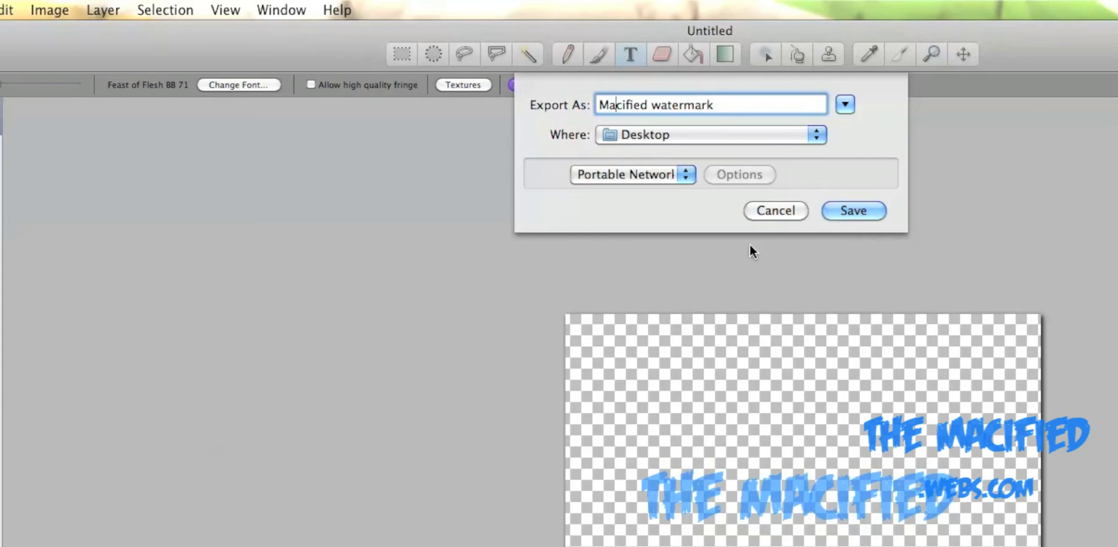
text(2)
click(866, 210)
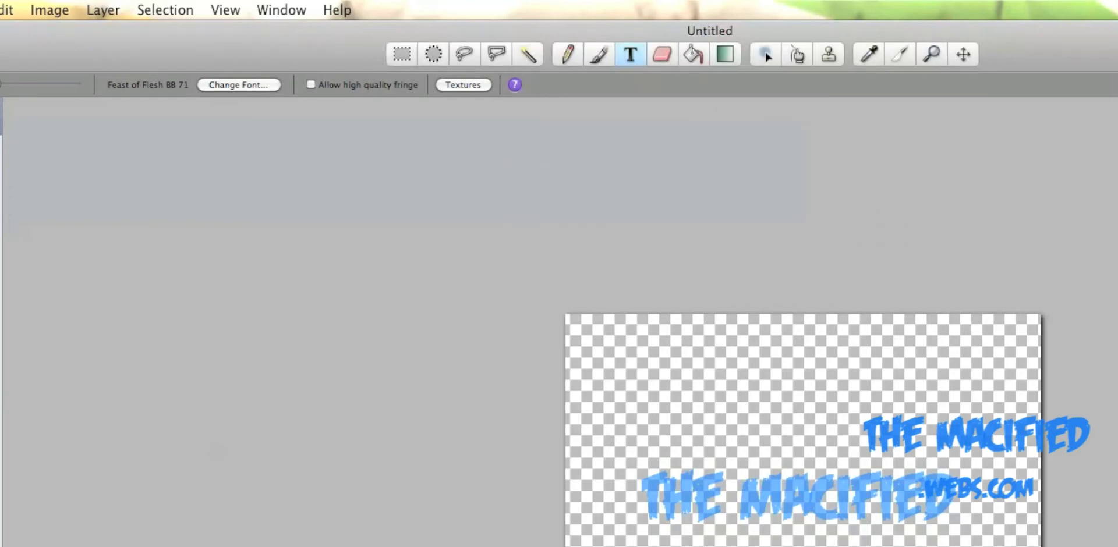
Step: Quit Seashore without saving and drag the watermark PNG onto open desktop space
key(super+q)
click(617, 163)
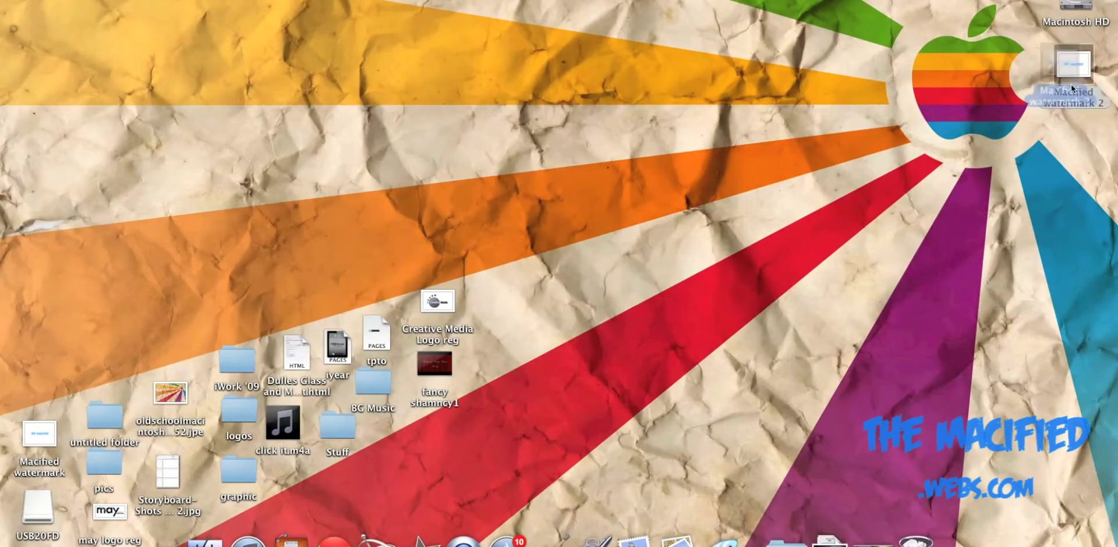
drag(1070, 84, 664, 160)
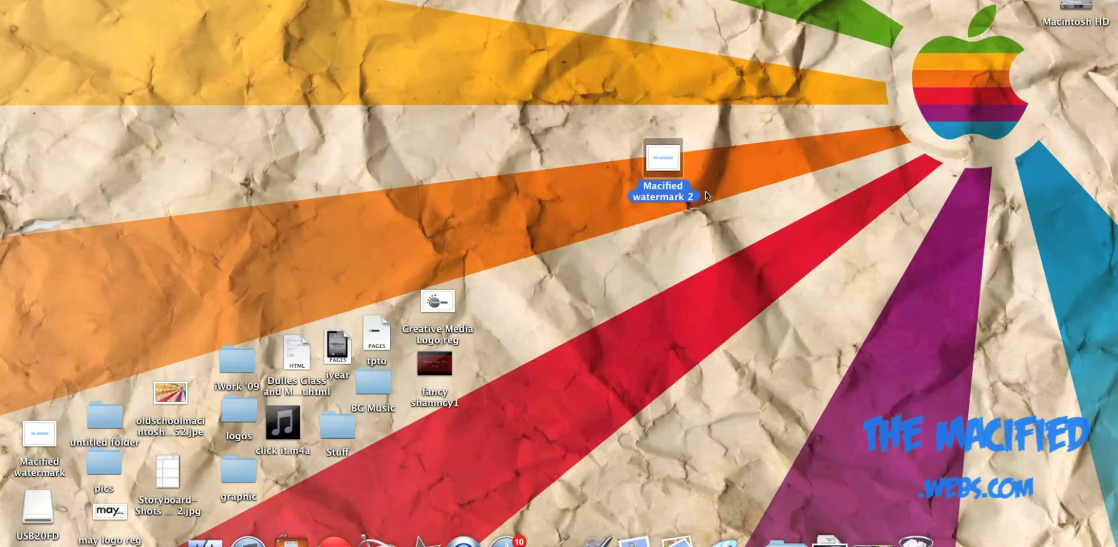
click(725, 193)
Step: Quick Look the Macified watermark 2 PNG, then move it to the desktop's right edge
click(670, 185)
key(space)
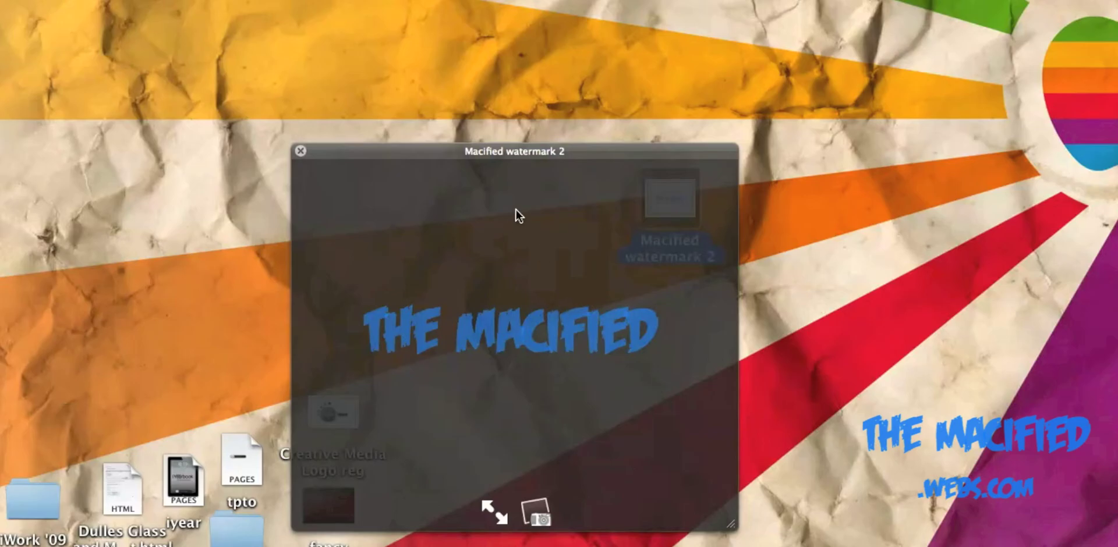
key(space)
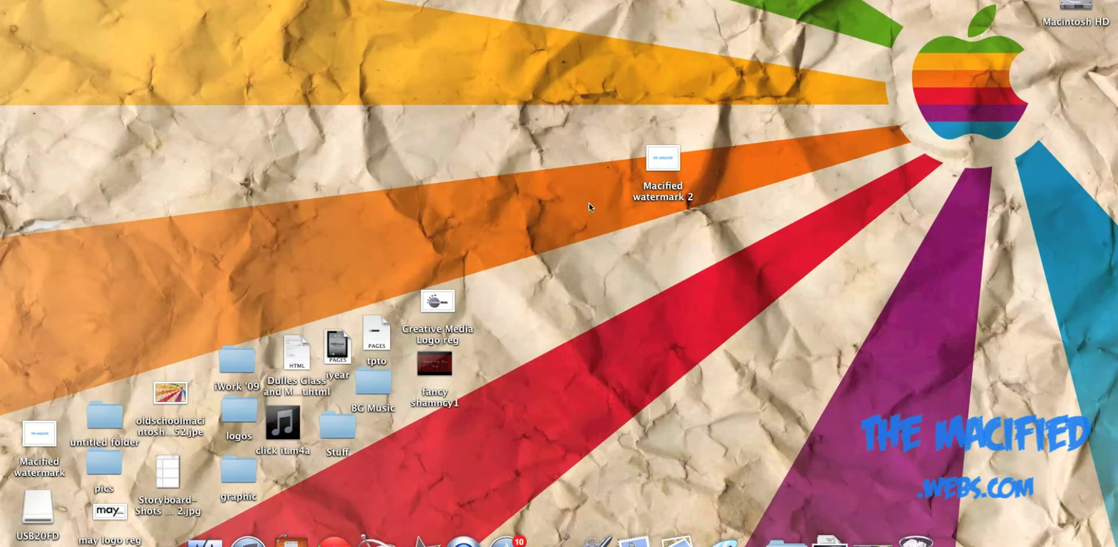
drag(663, 159, 1080, 239)
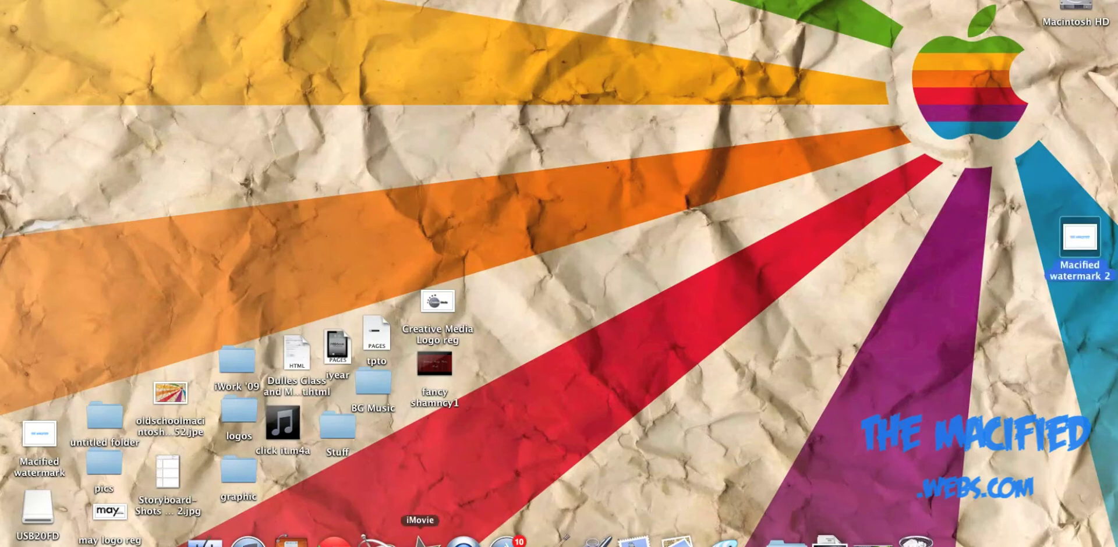
Step: Bring iMovie forward and preview the tut example project at 7.9 s and later
click(420, 539)
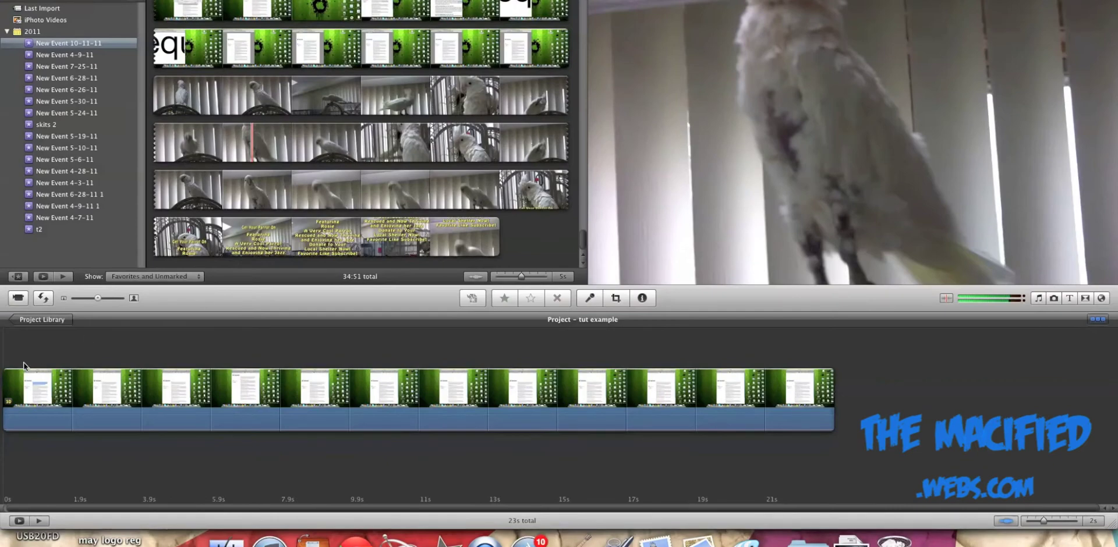
click(291, 390)
click(392, 355)
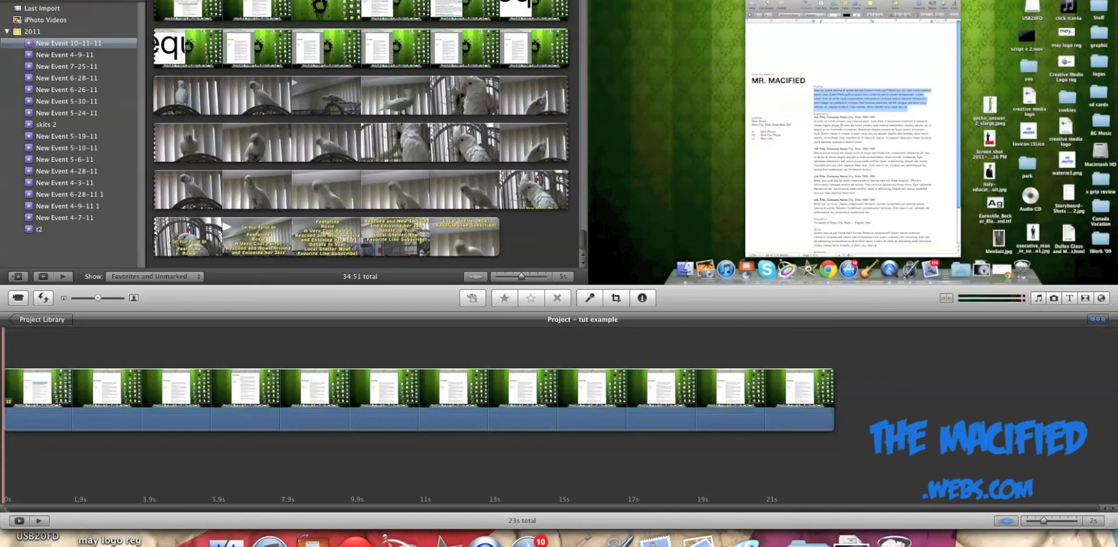
Step: Enable Show Advanced Tools in iMovie's General preferences
click(35, 0)
click(53, 1)
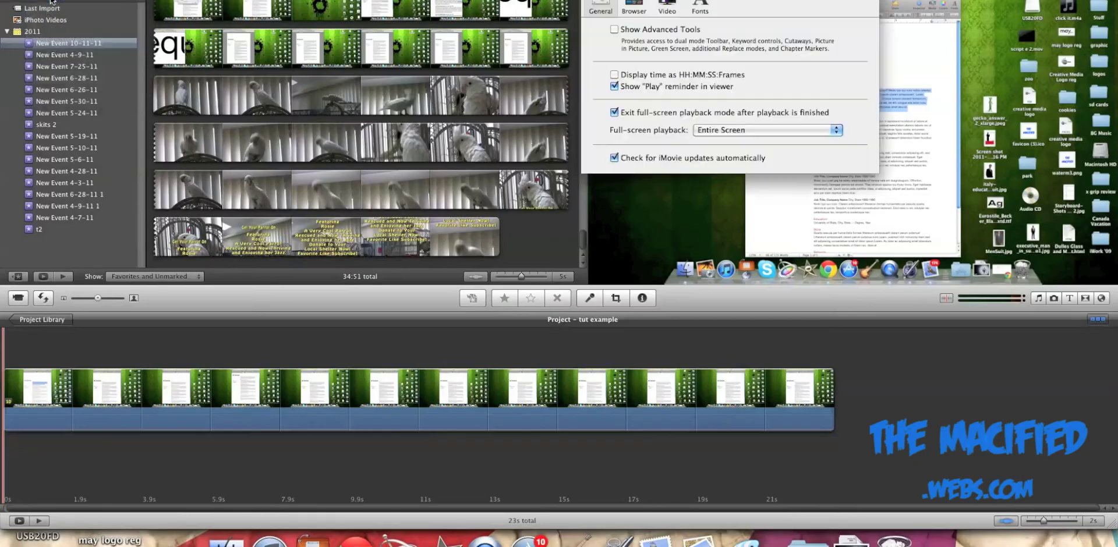
click(631, 27)
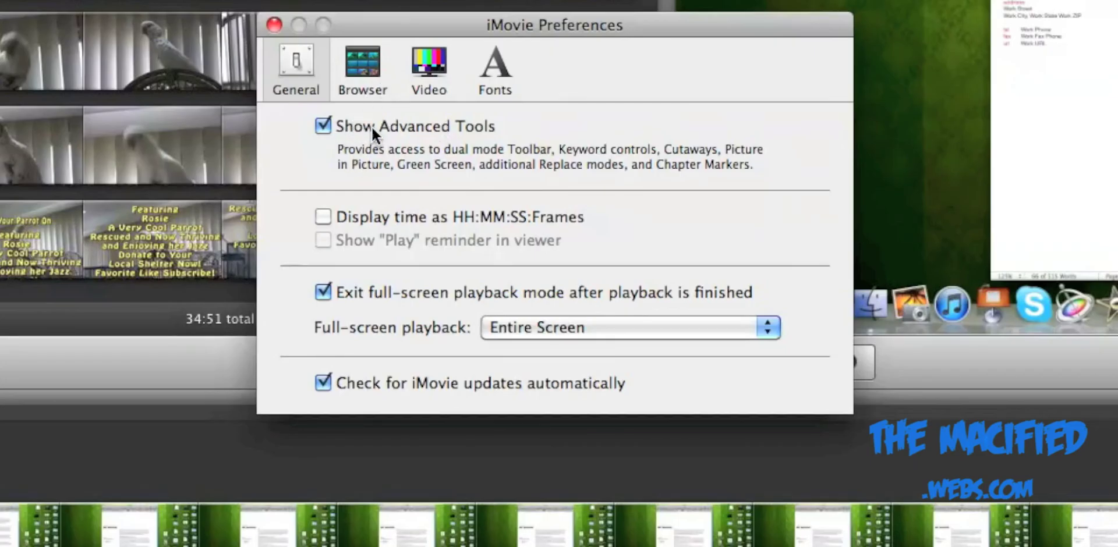
click(368, 81)
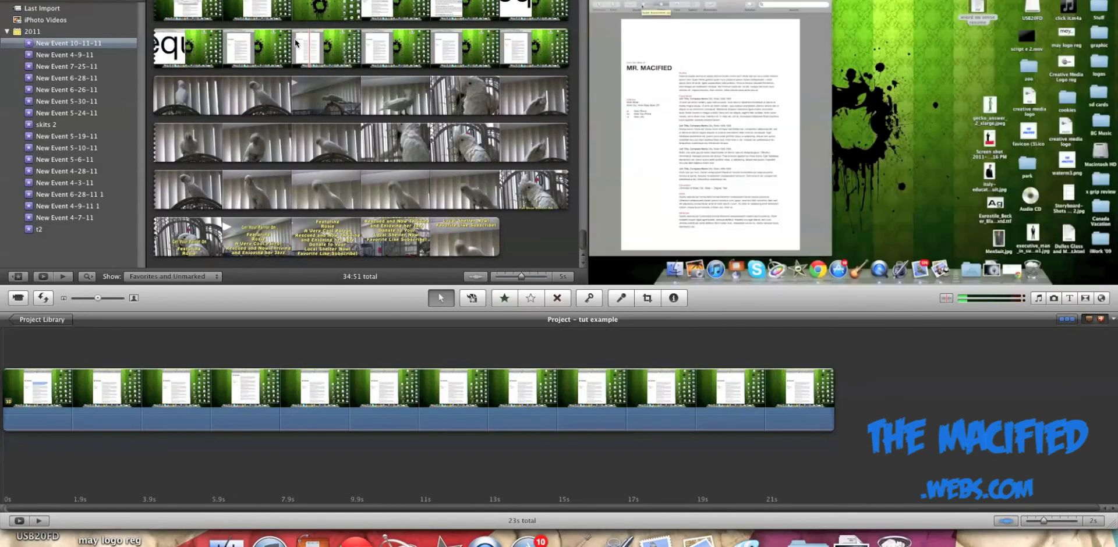
Step: Scroll the timeline and play back the tut example project
scroll(407, 233, up, 5)
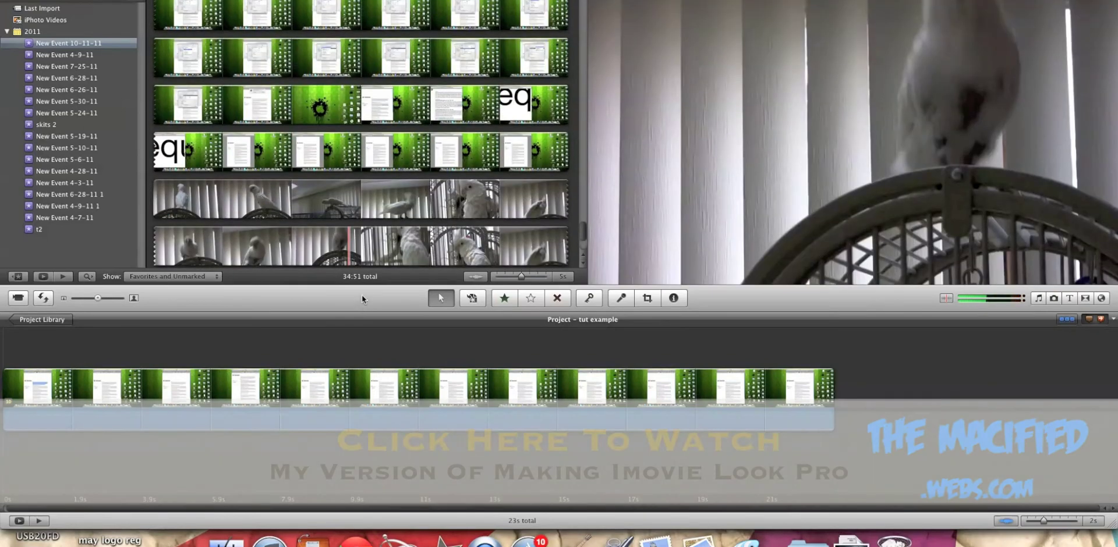
scroll(472, 230, down, 5)
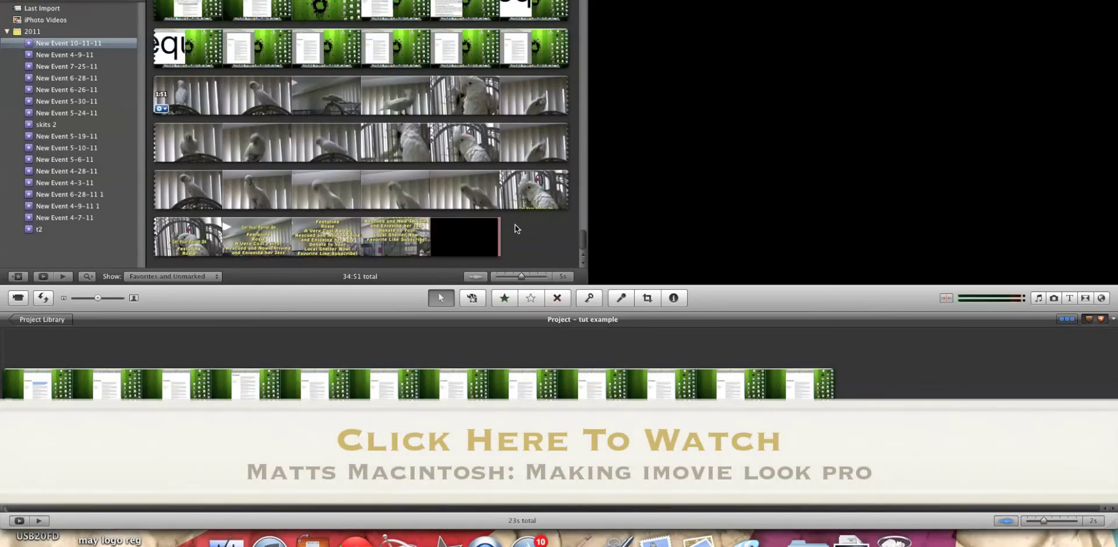
key(space)
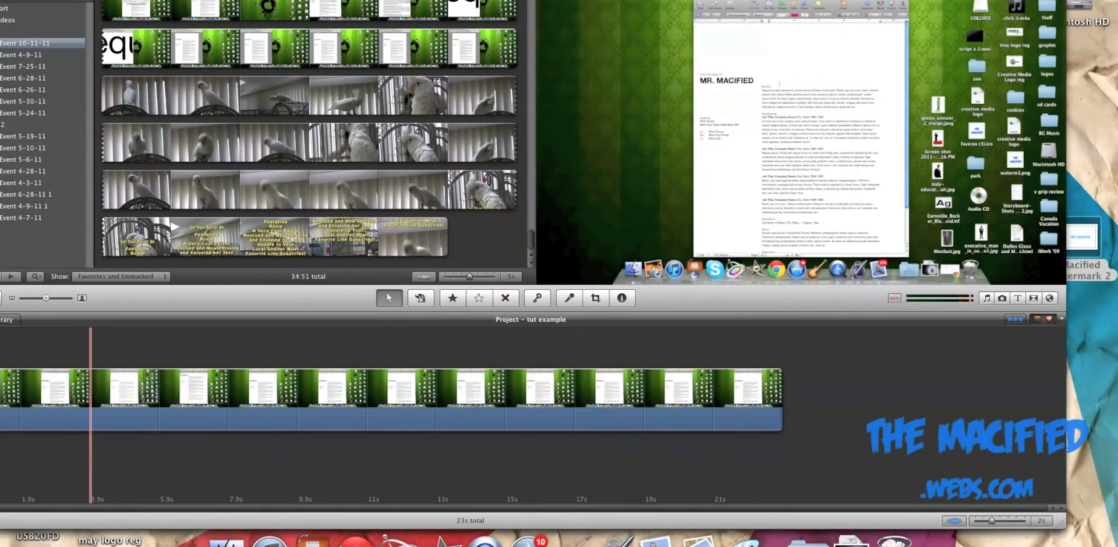
Step: Drop the Macified watermark 2 PNG at the timeline start as a Picture in Picture clip
drag(1085, 245, 12, 395)
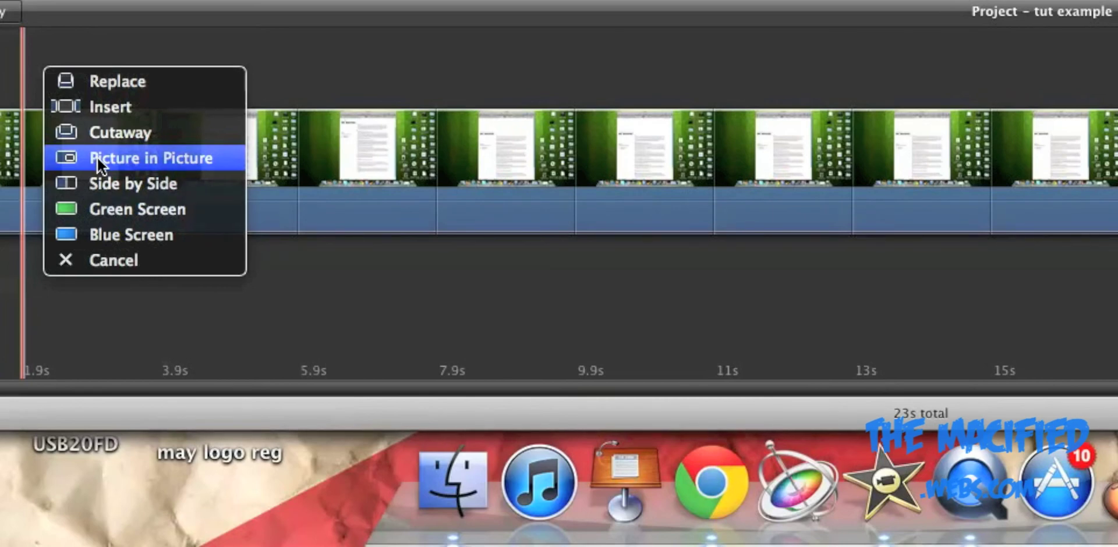
click(97, 156)
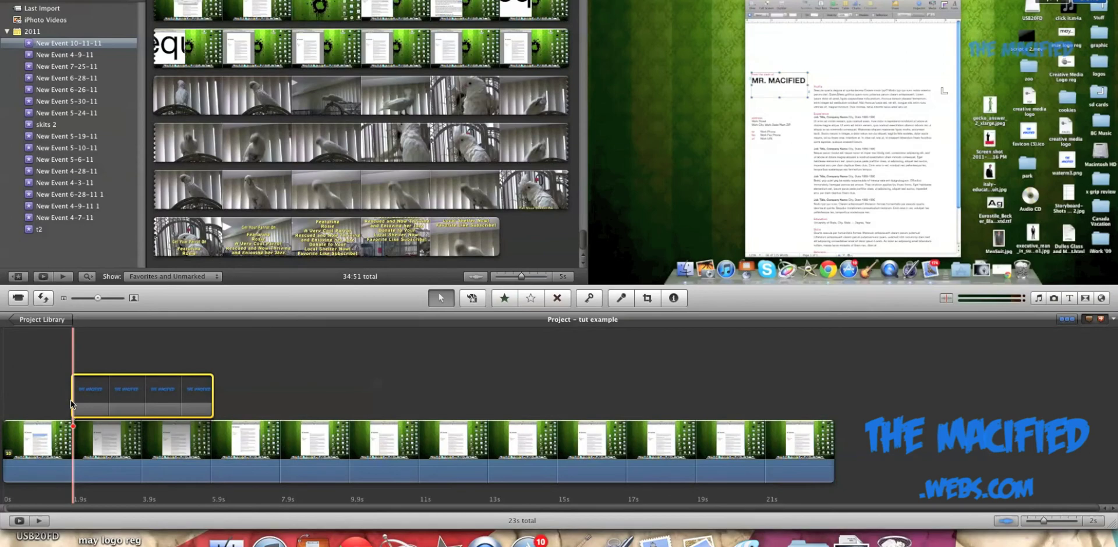
Step: Extend the watermark overlay back to 0 s and set its picture-in-picture effect to Dissolve
mouse_move(57, 403)
mouse_down()
mouse_move(47, 392)
mouse_move(61, 400)
mouse_up()
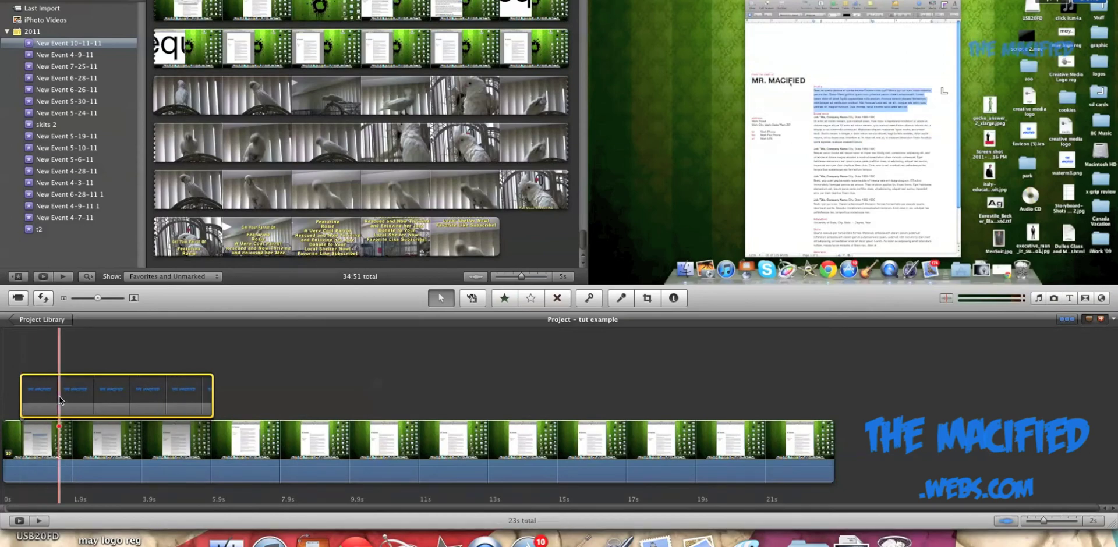
double_click(60, 399)
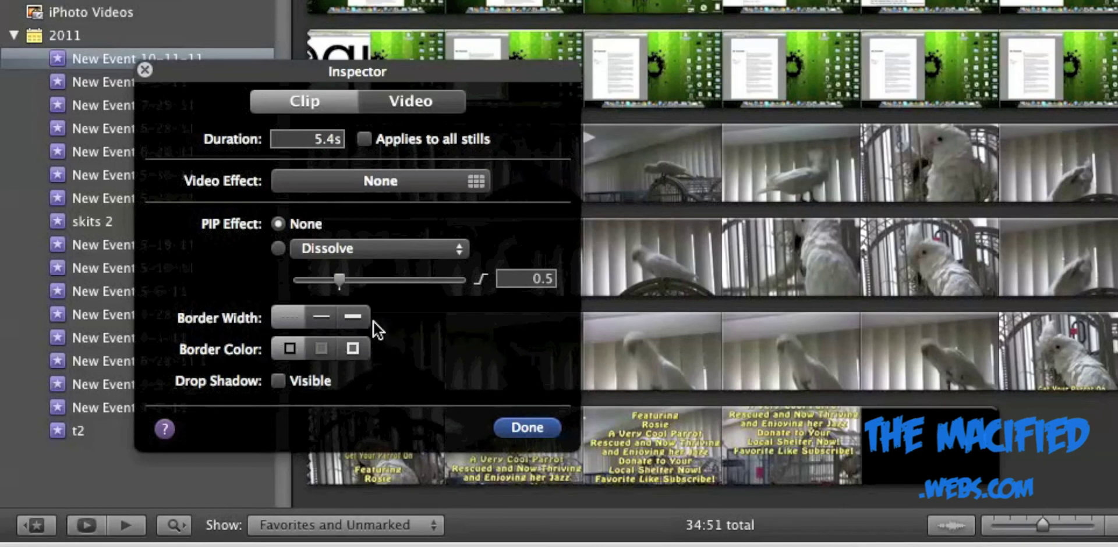
click(333, 250)
click(343, 267)
click(325, 247)
click(336, 226)
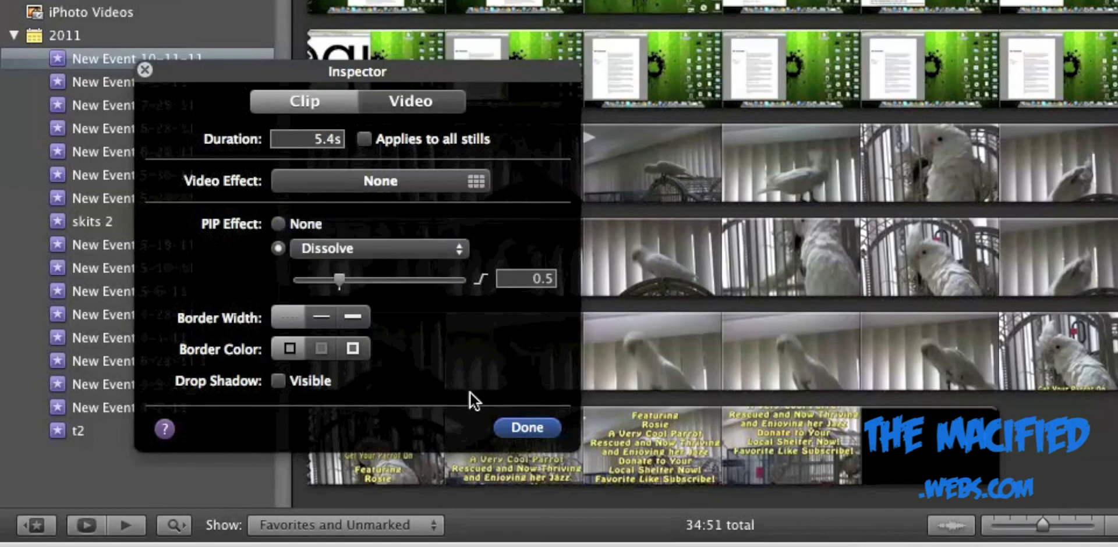
click(519, 421)
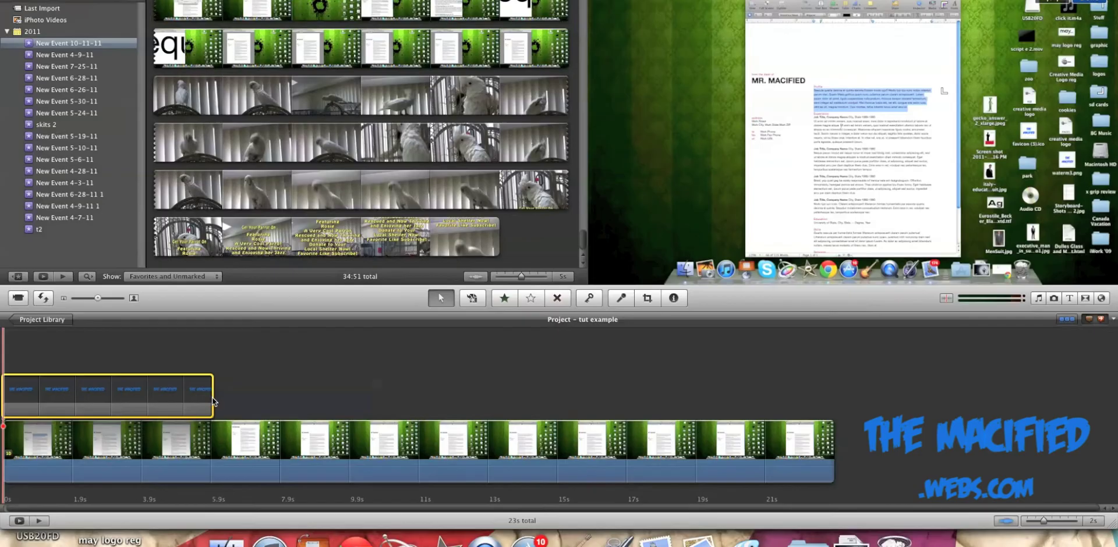
Step: Stretch the watermark overlay's right edge to the 23 s end of the main clip, then reselect it
drag(213, 400, 858, 400)
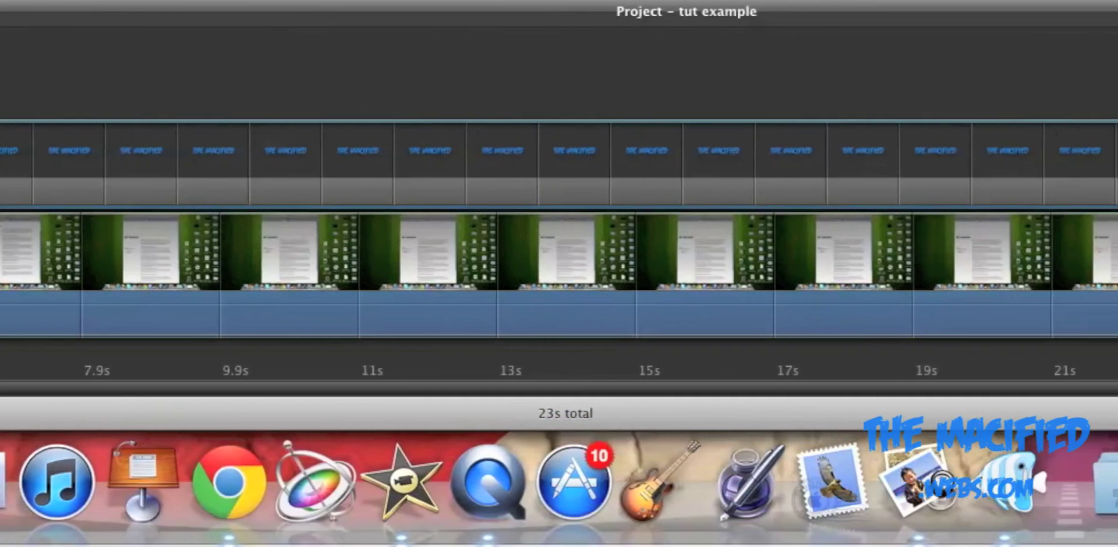
click(1089, 50)
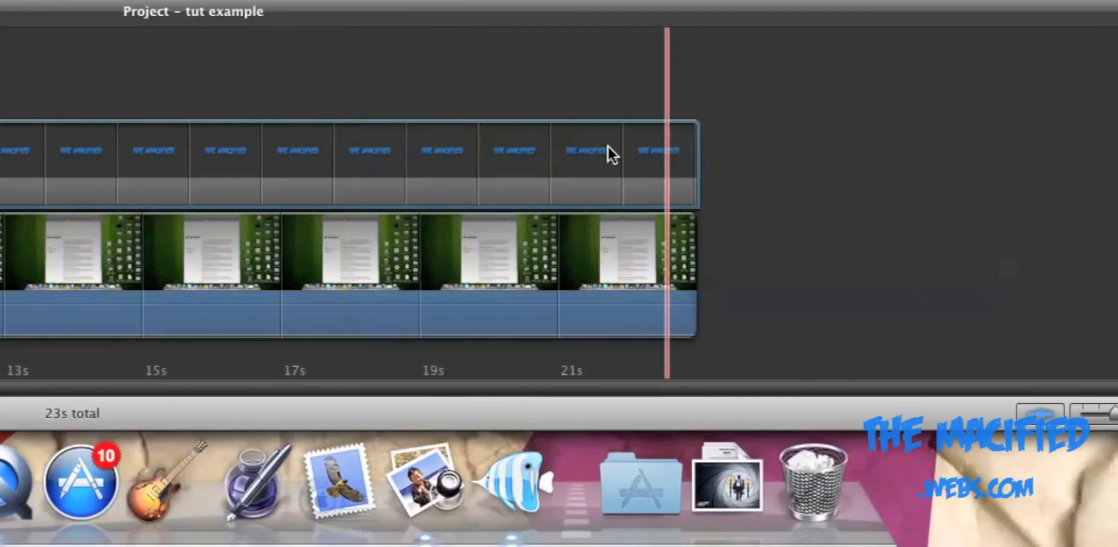
click(684, 153)
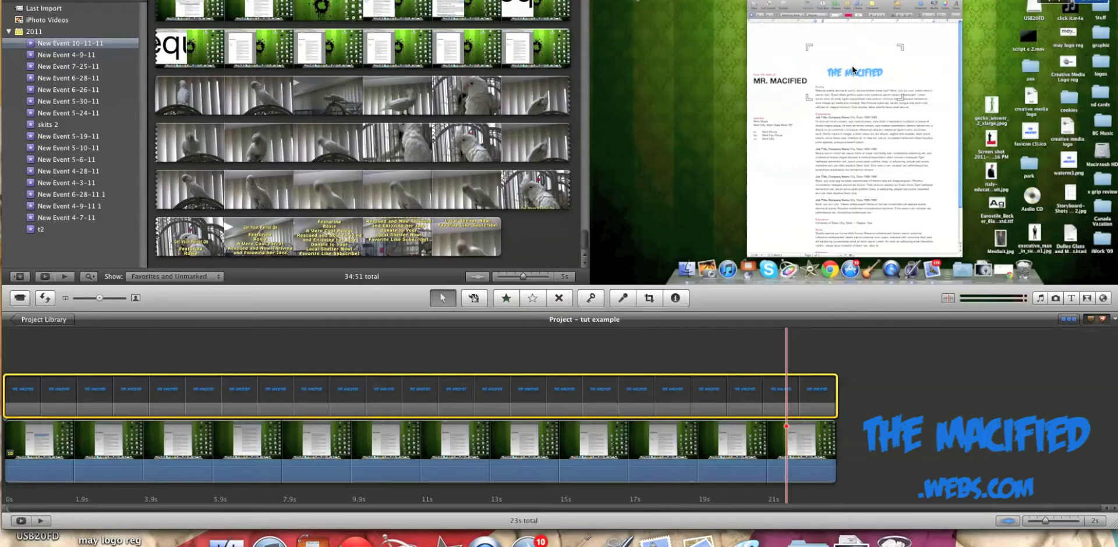